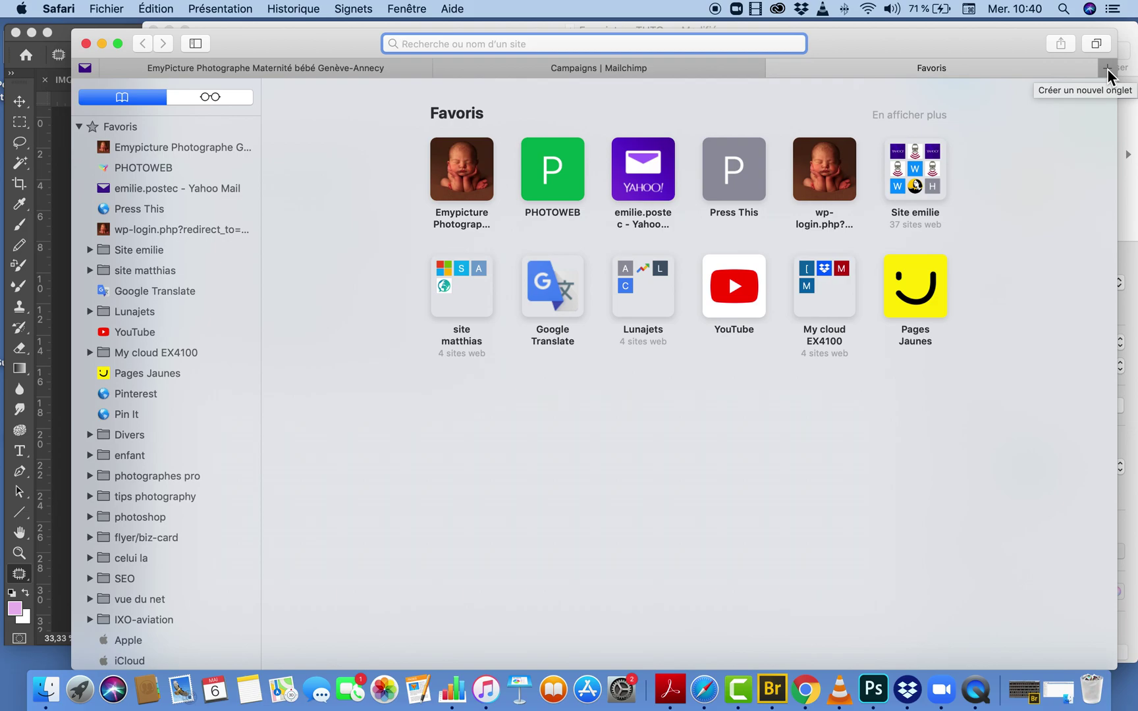
# Open the mailchimp.com website in the new browser tab and look over its homepage
pyautogui.write('mail')
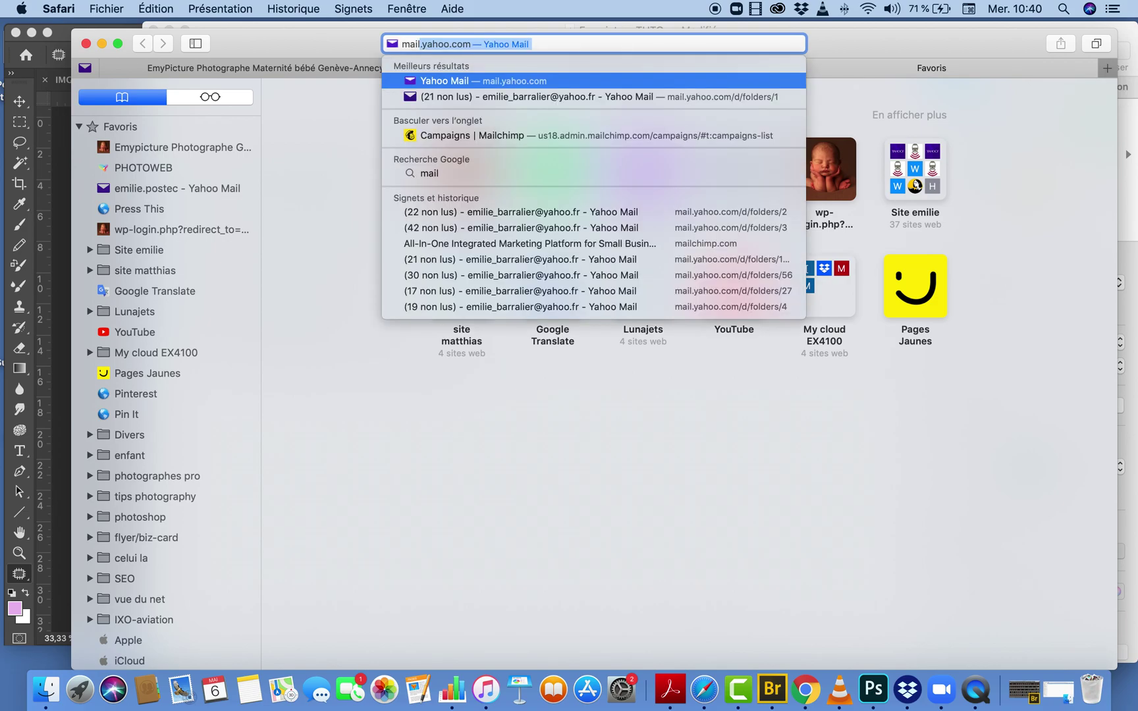
pyautogui.write('chimp')
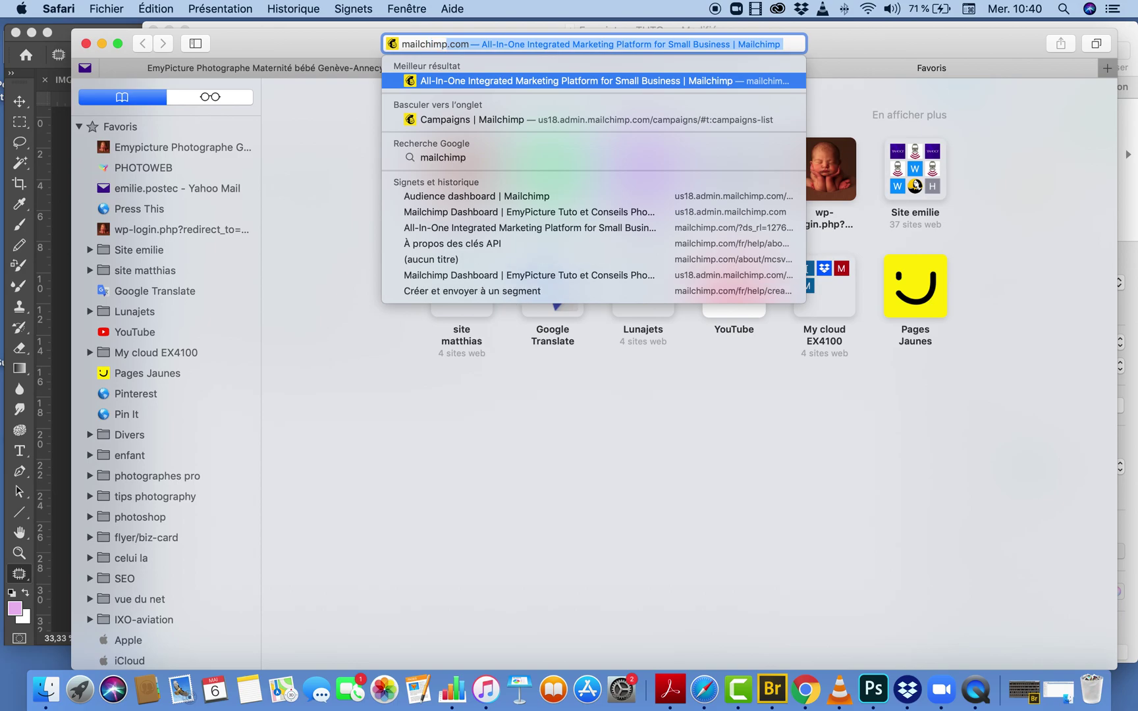
pyautogui.press('Return')
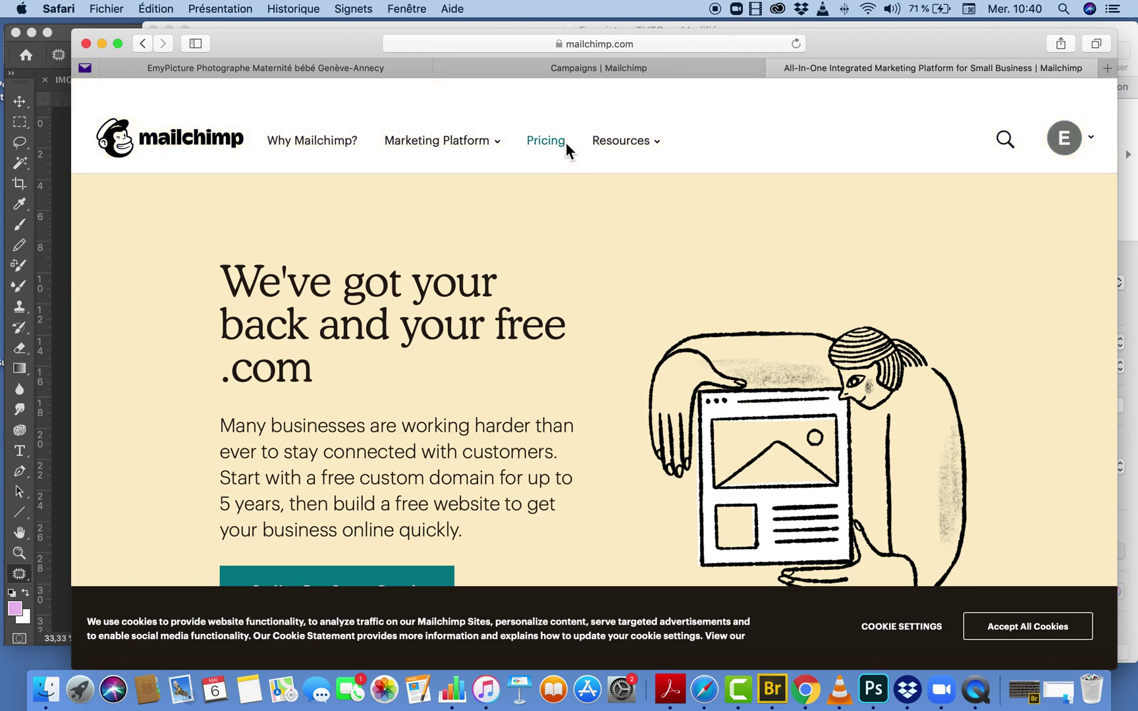
pyautogui.scroll(-3, 496, 314)
pyautogui.scroll(3, 496, 316)
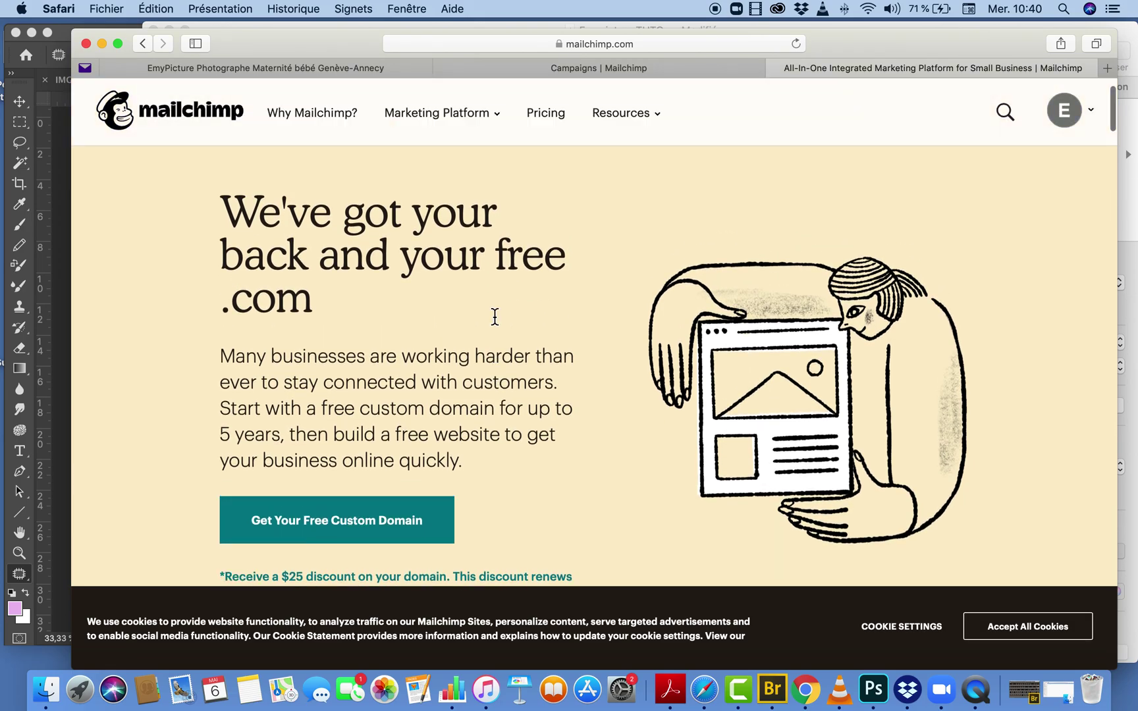
pyautogui.scroll(-3, 499, 322)
pyautogui.scroll(3, 499, 321)
# Go from the Mailchimp homepage to the signed-in account's Audience page
pyautogui.click(1091, 136)
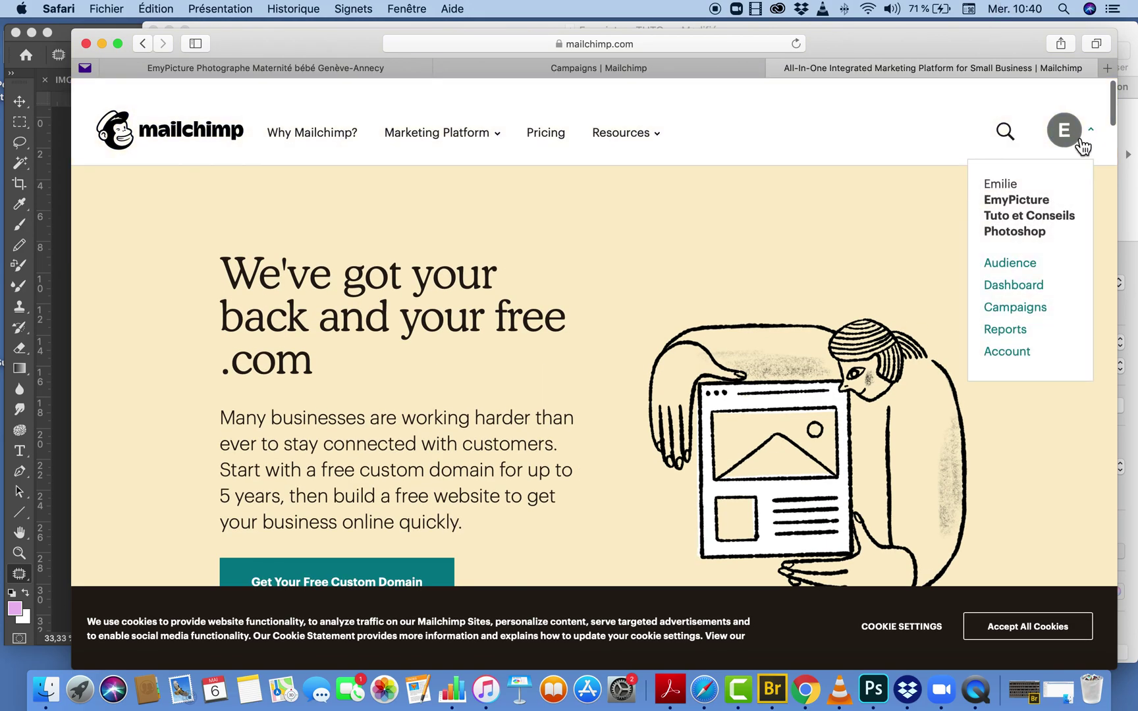
pyautogui.scroll(-5, 372, 227)
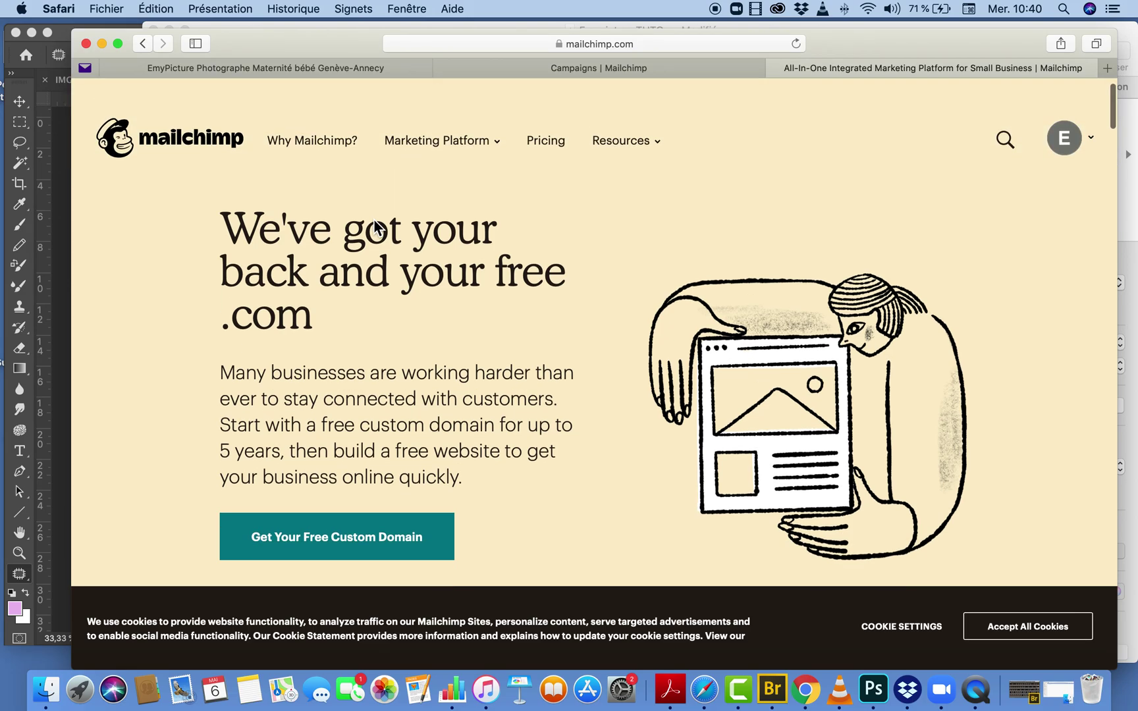
pyautogui.scroll(5, 374, 221)
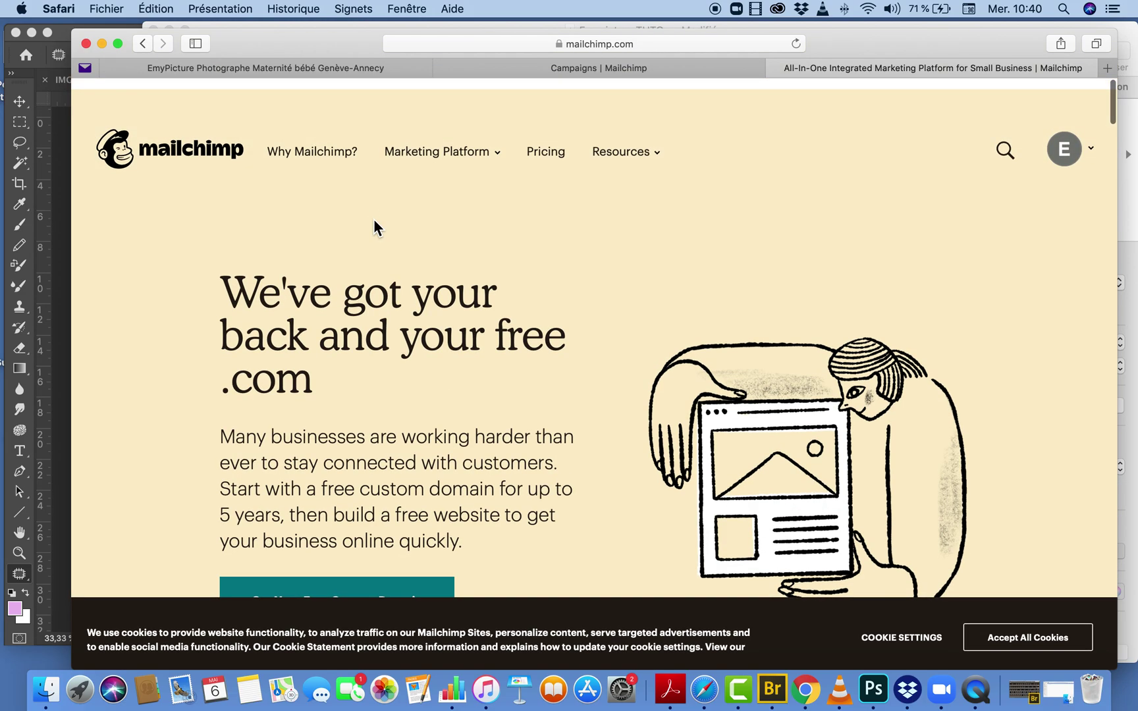
pyautogui.click(187, 149)
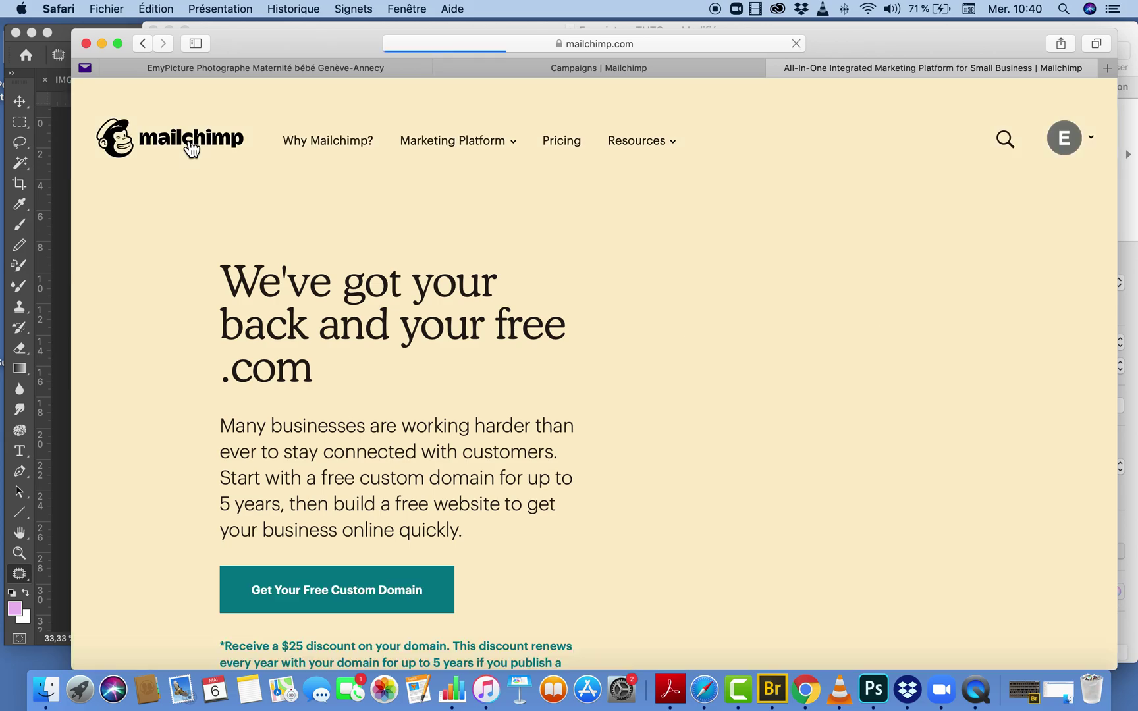
pyautogui.click(1068, 156)
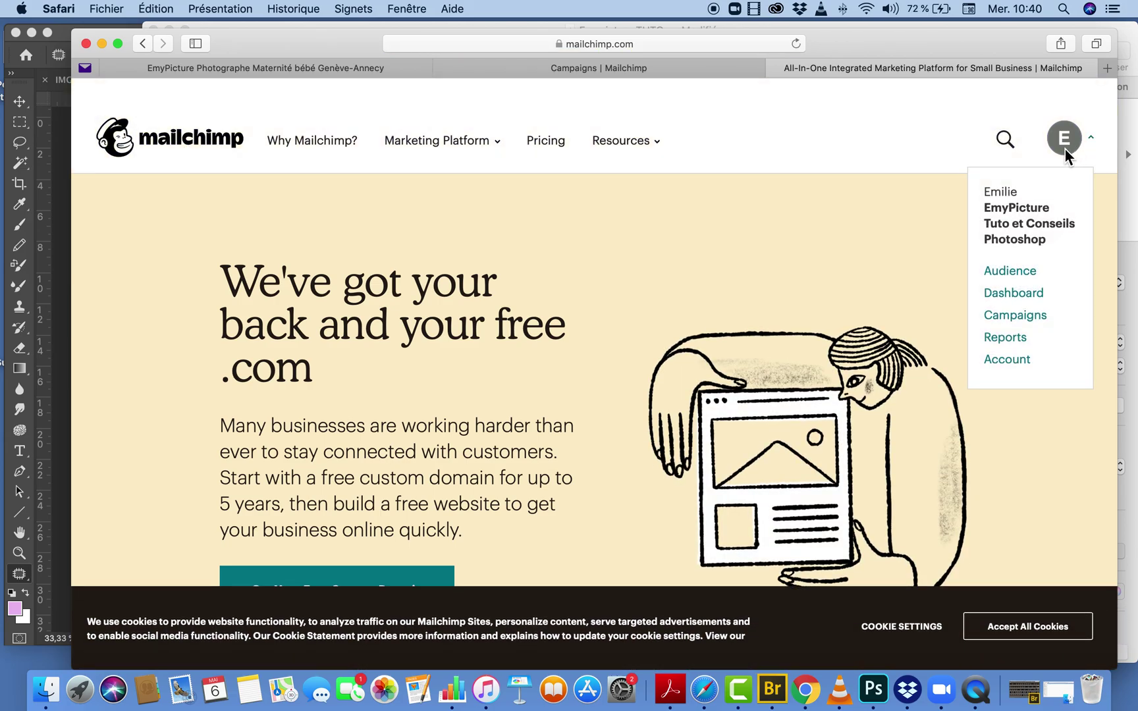
pyautogui.click(1021, 275)
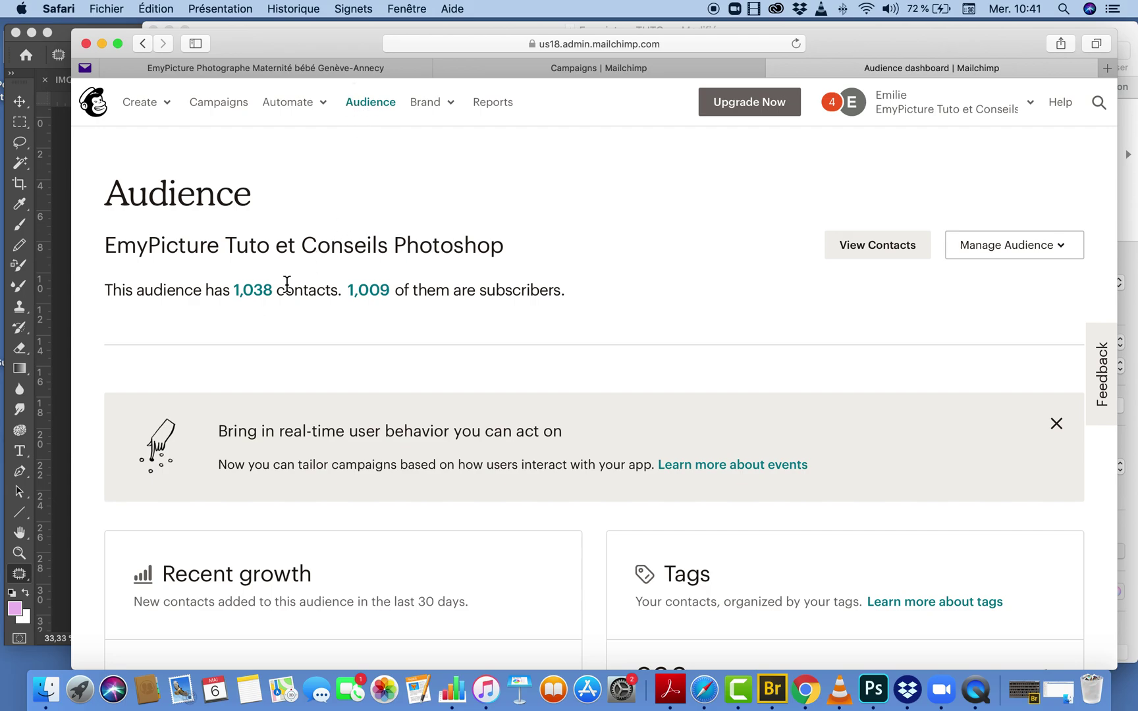
# Open the audience's full contact list and start importing contacts into it
pyautogui.click(259, 293)
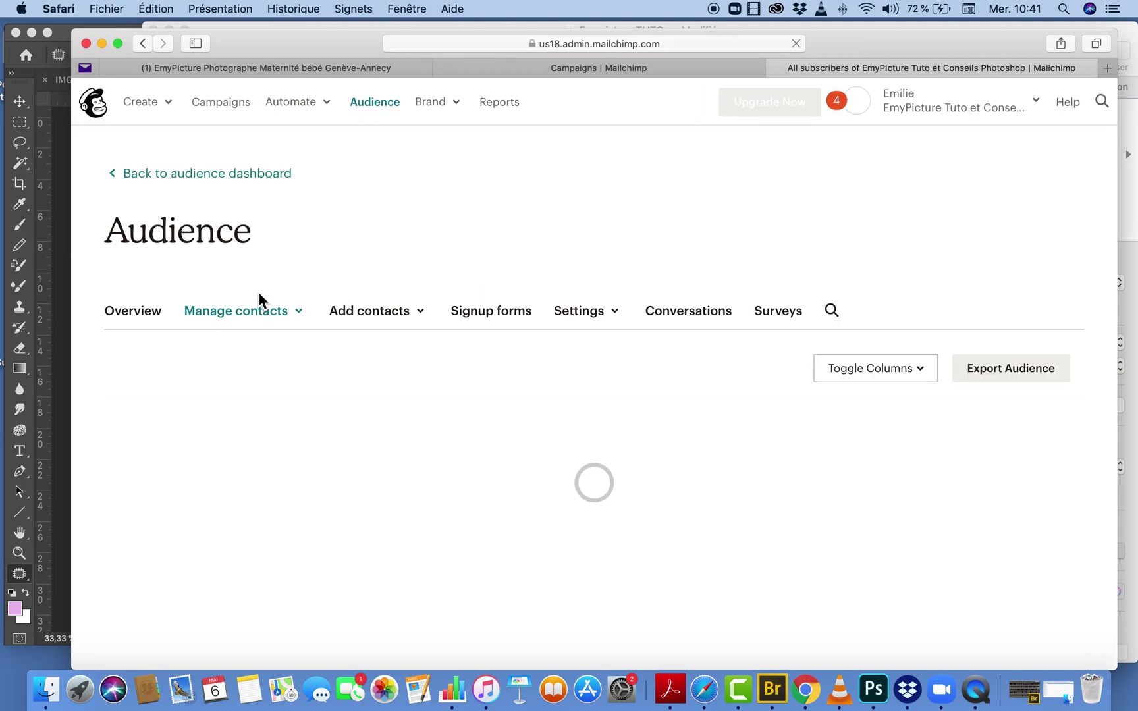
pyautogui.scroll(-1, 475, 399)
pyautogui.scroll(-1, 471, 396)
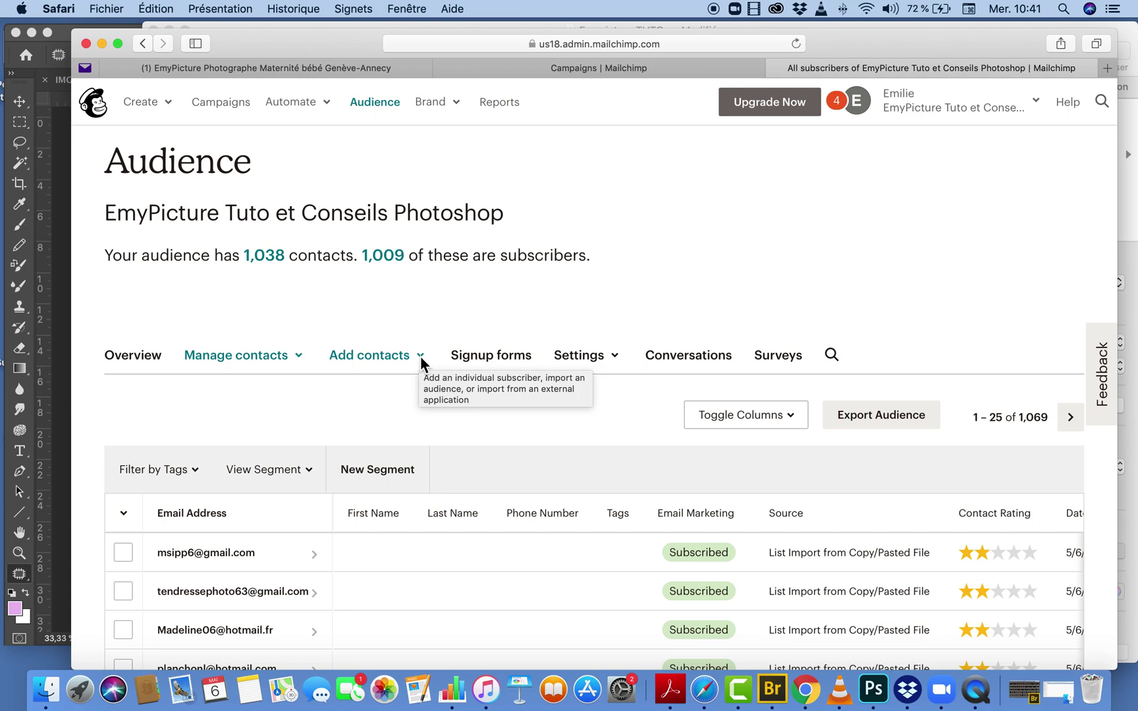
pyautogui.click(421, 356)
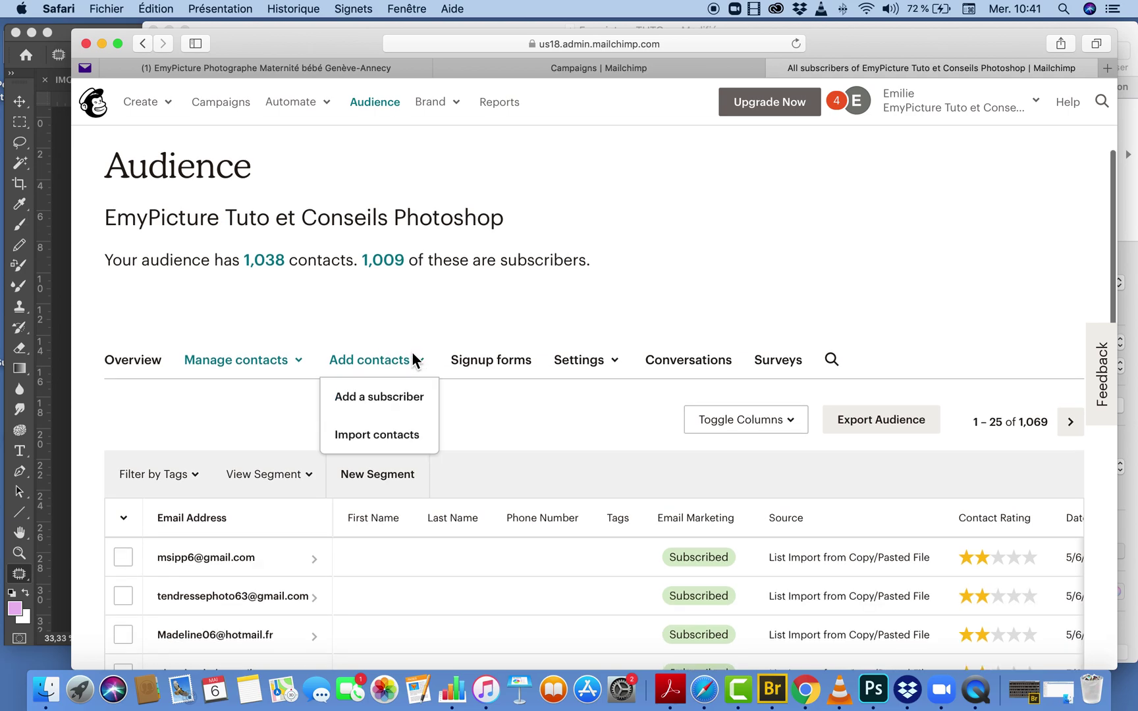
pyautogui.click(394, 438)
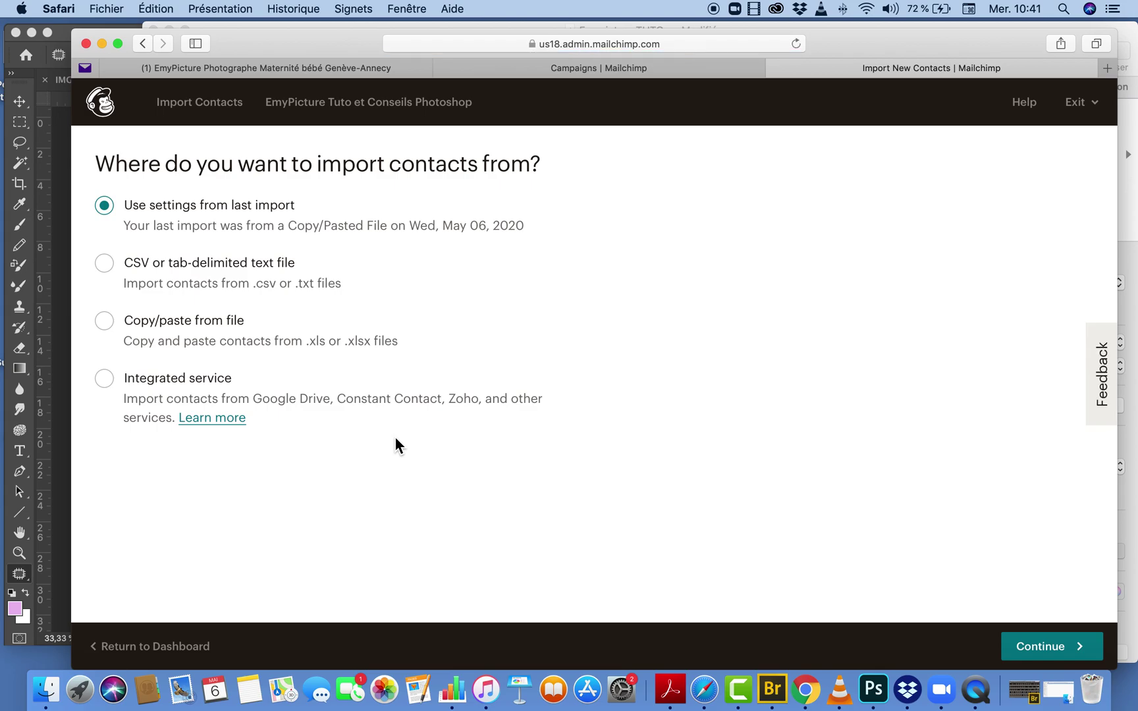
# Switch to Numbers to view the e-mail column in the Emypicture TUTO spreadsheet, then minimise it to return to the import page
pyautogui.click(459, 681)
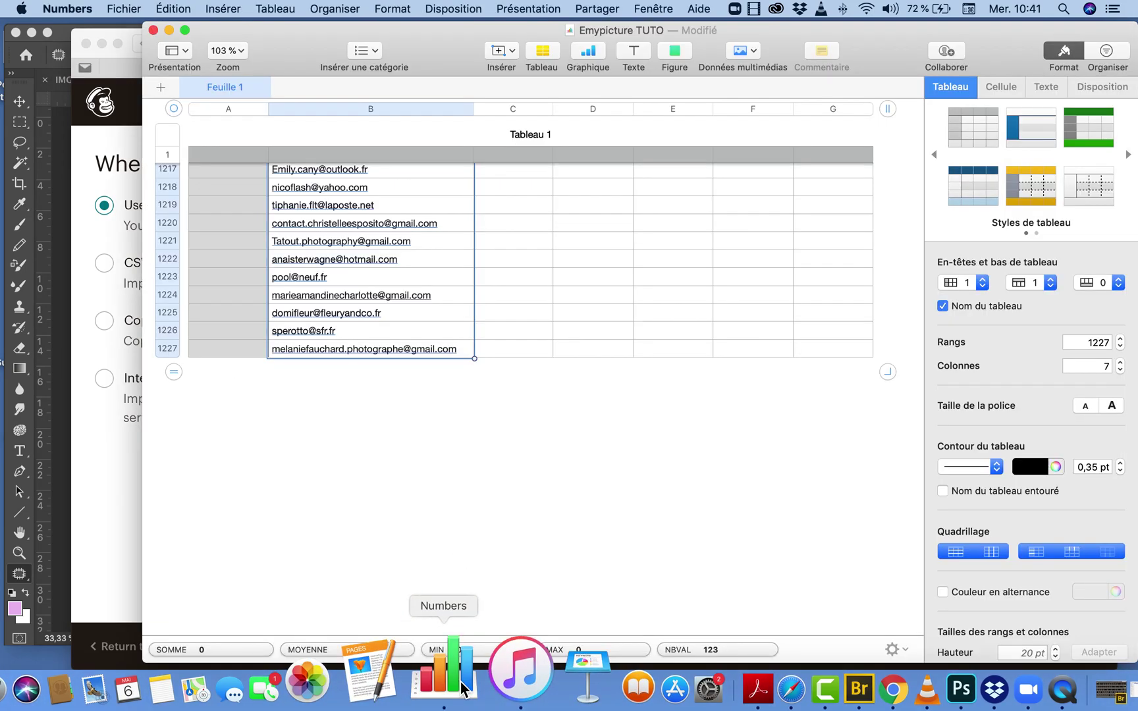
pyautogui.scroll(-2, 421, 539)
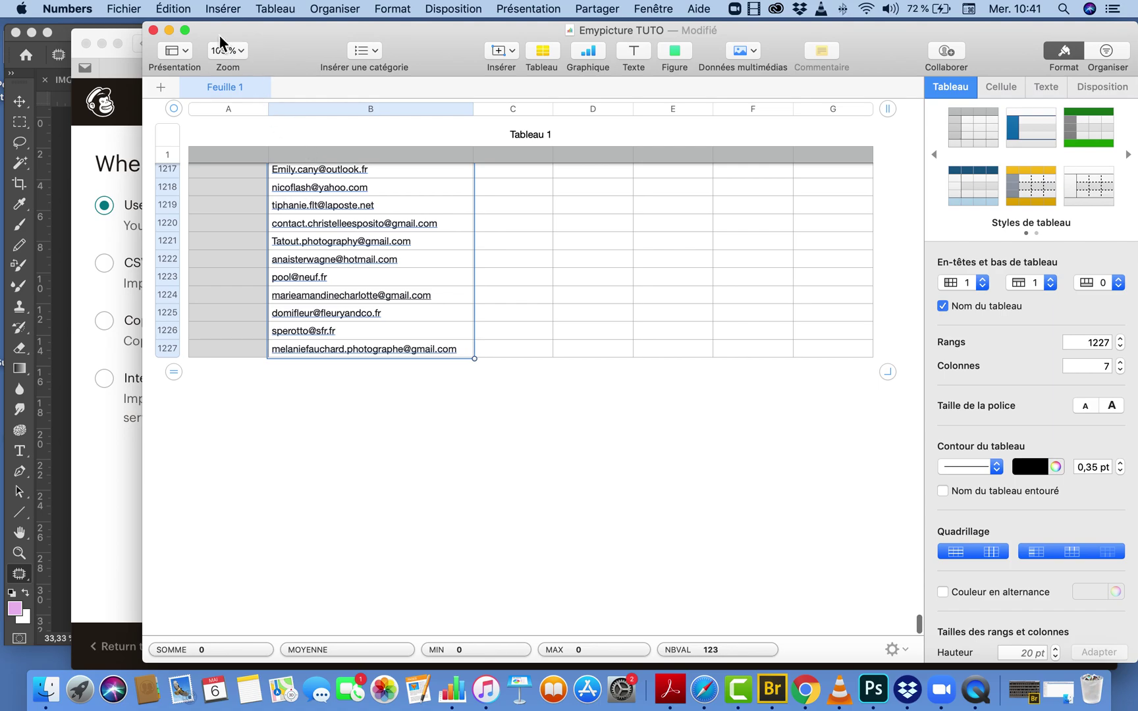
pyautogui.click(168, 30)
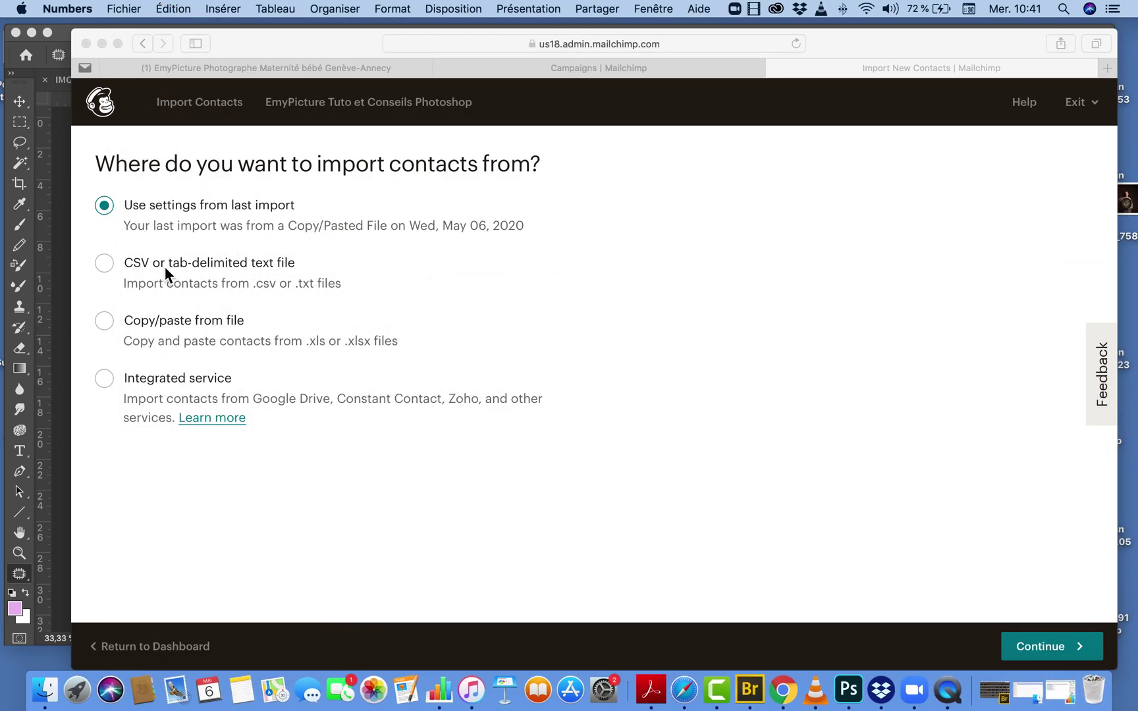
# Choose Copy/paste from file as the contact import source and continue to the contact entry page
pyautogui.click(162, 307)
pyautogui.click(116, 321)
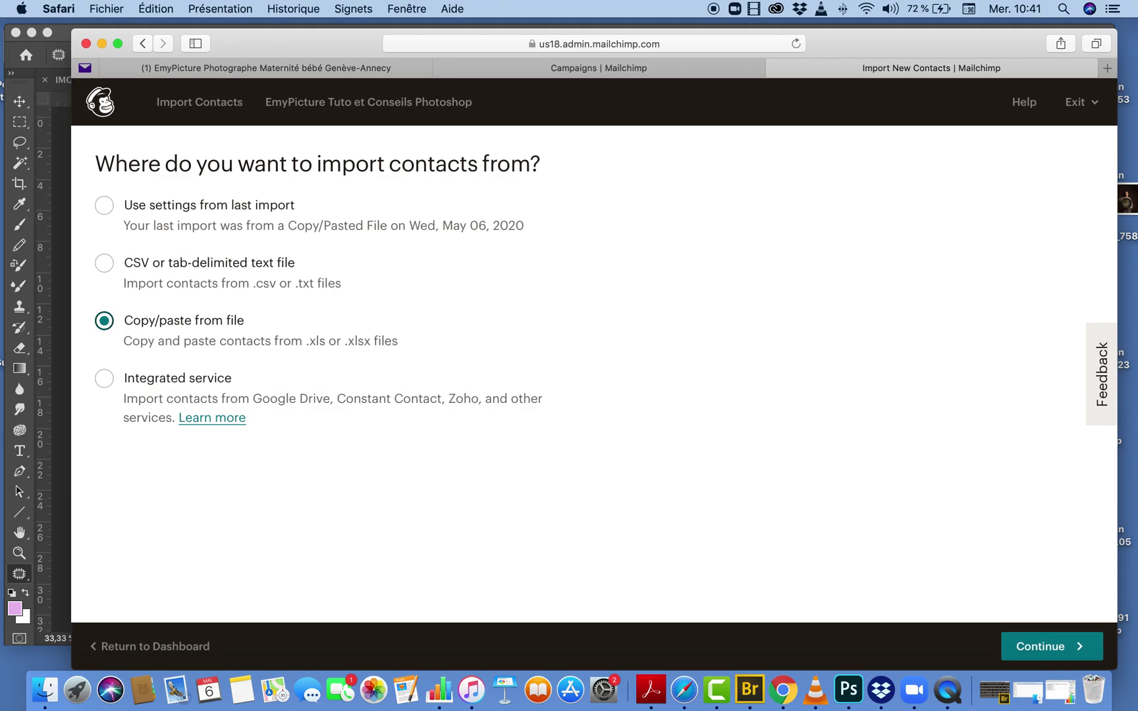
pyautogui.click(1064, 651)
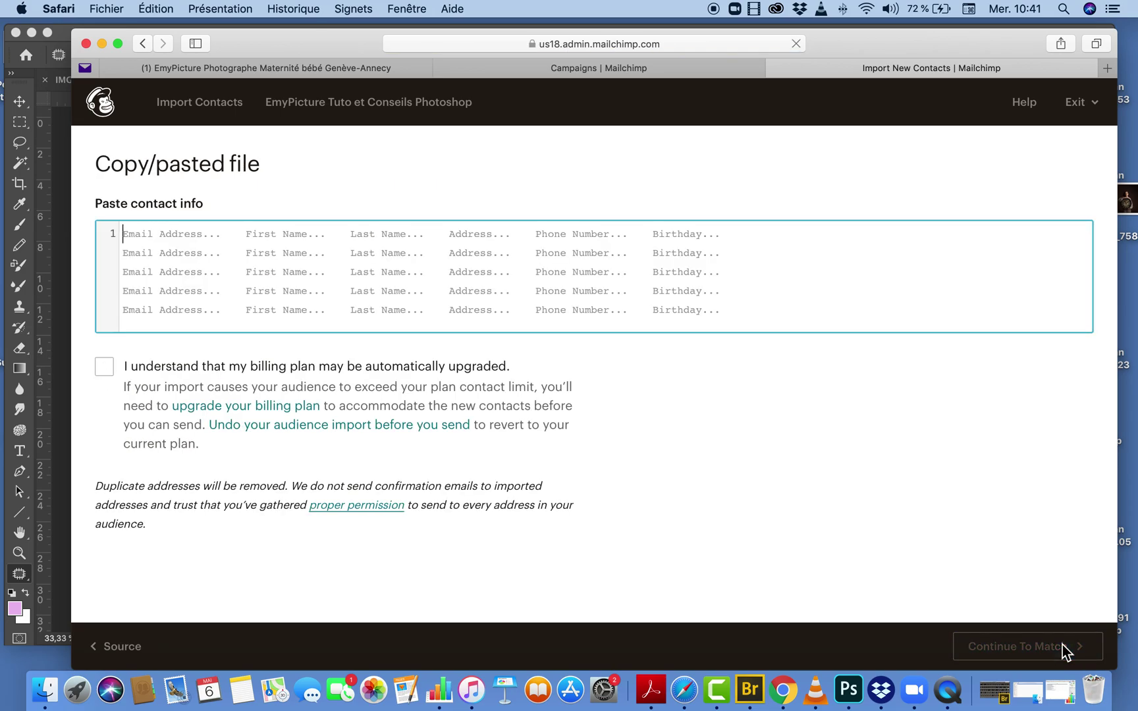
# Paste the copied e-mail addresses as contact info, then clear the whole pasted list
pyautogui.press('super+v')
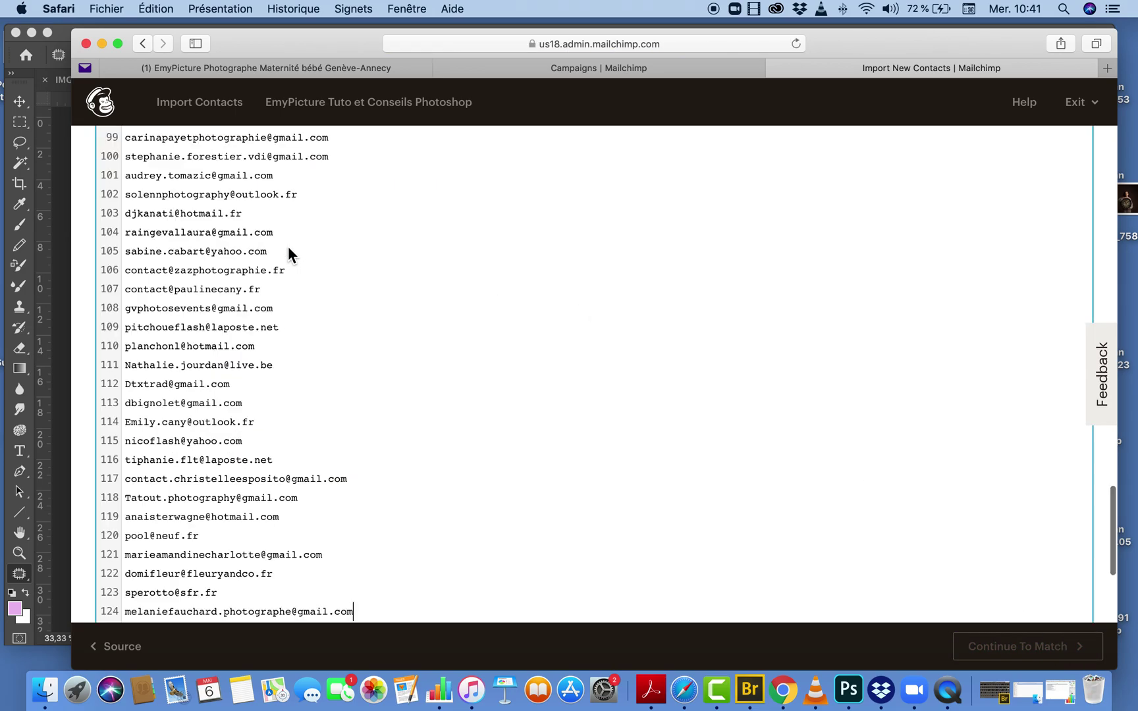
pyautogui.press('super+a')
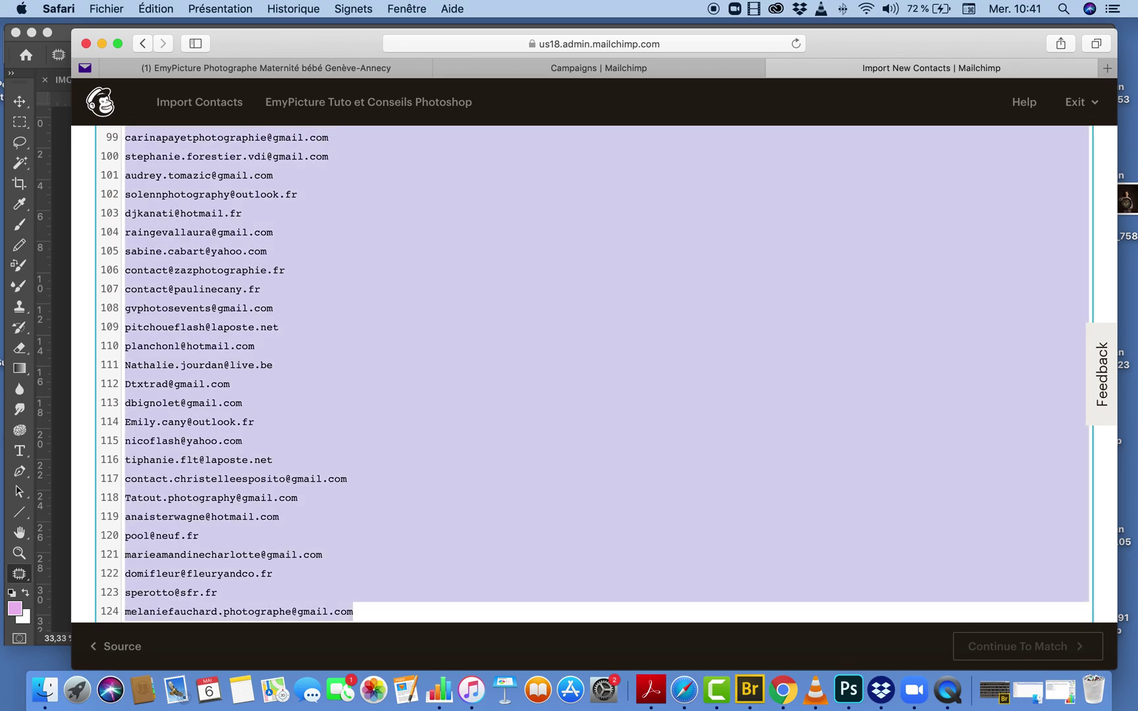
pyautogui.press('BackSpace')
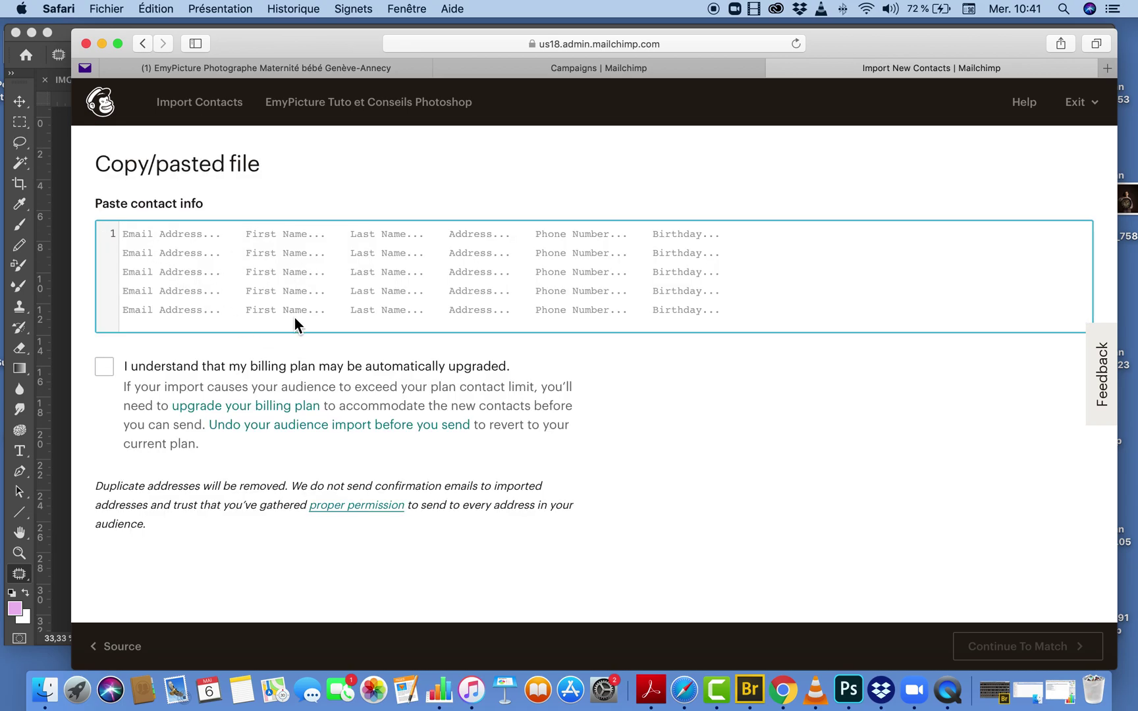
# Accept the billing plan upgrade notice, try to continue to matching without contacts, and leave the import for the account dashboard
pyautogui.click(105, 368)
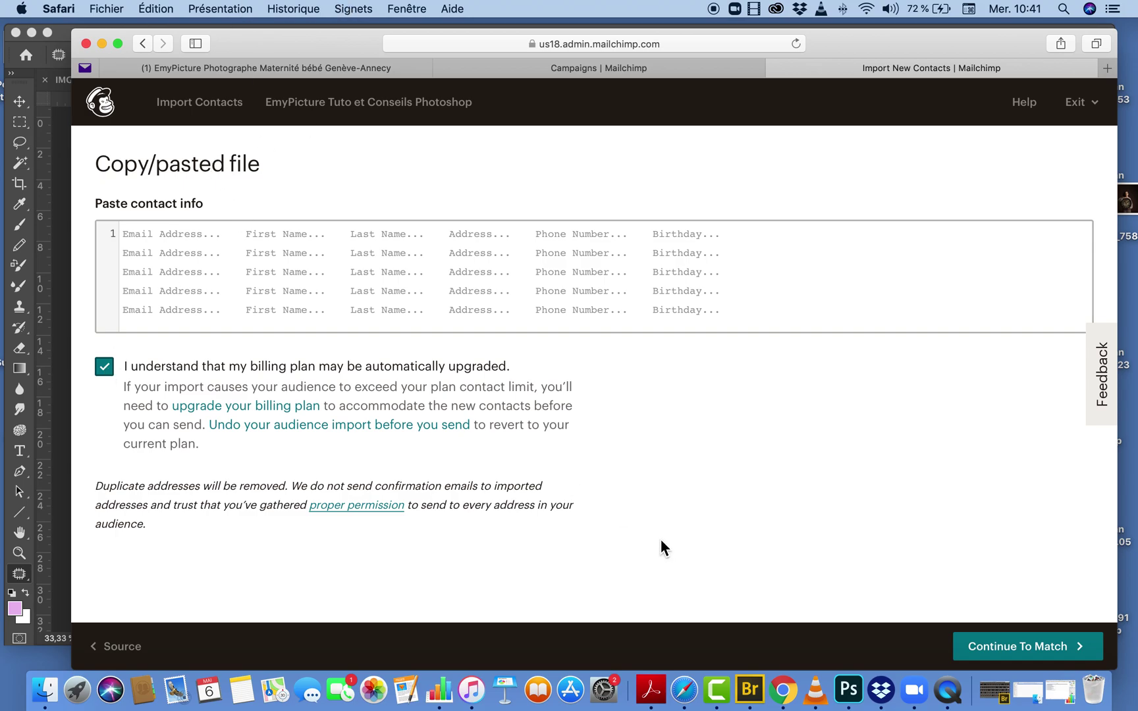
pyautogui.click(1031, 652)
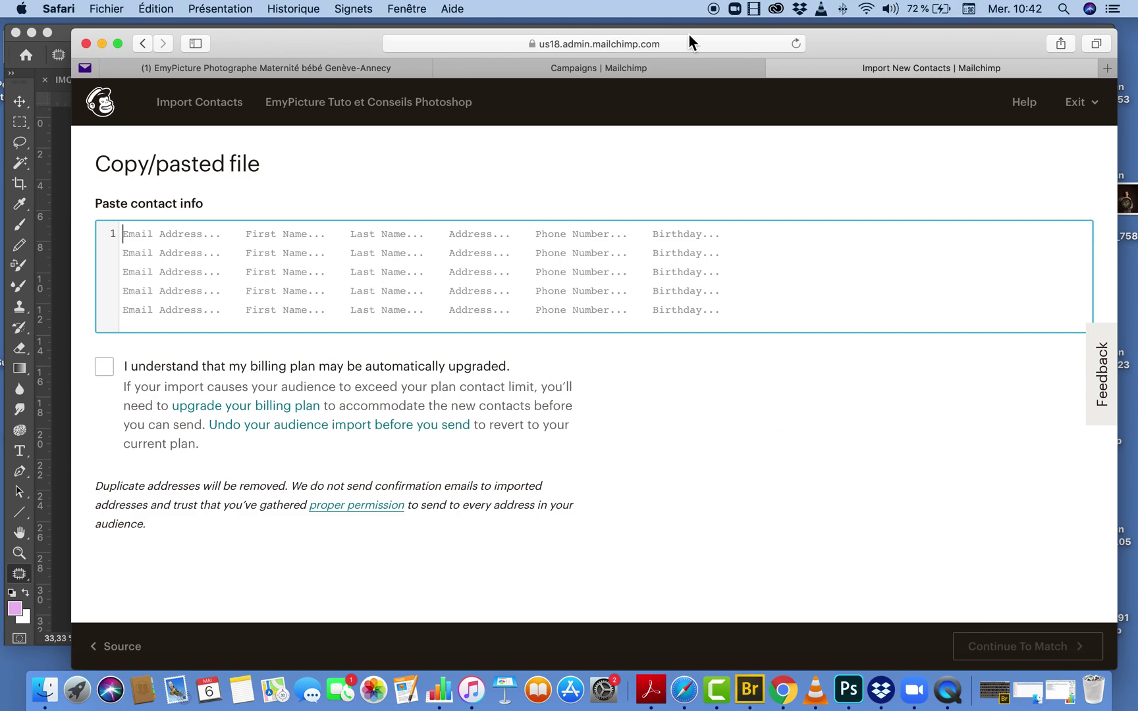
pyautogui.click(110, 107)
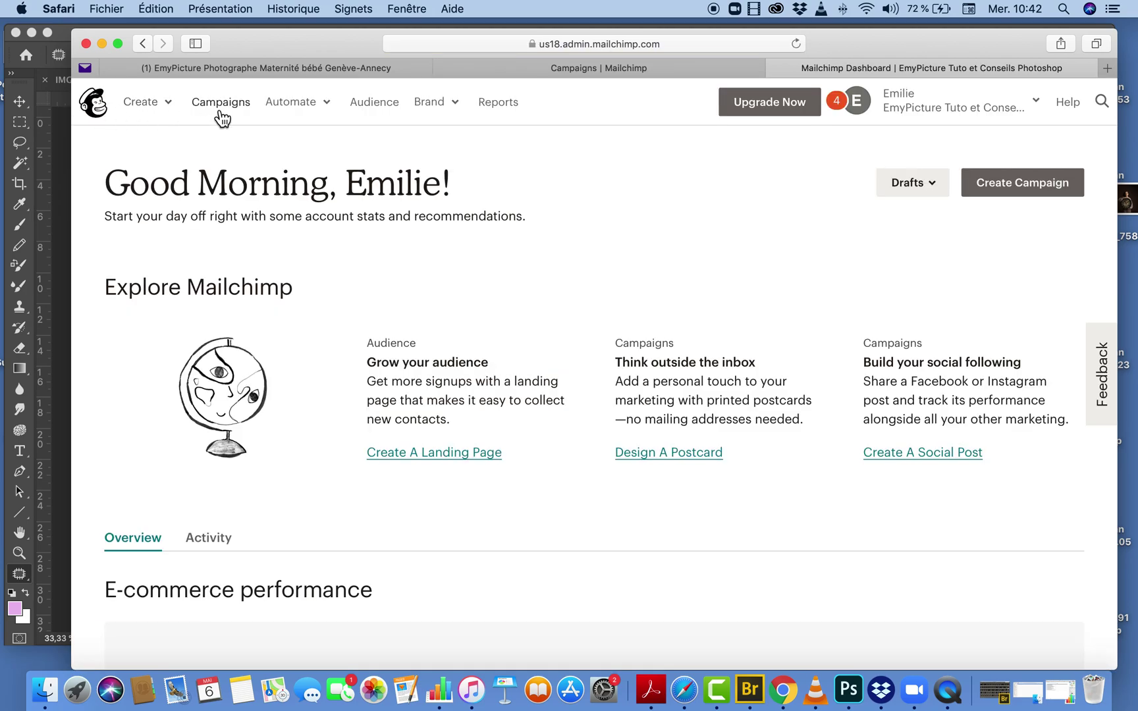
# Start a new campaign, look through the available campaign types and choose Email
pyautogui.click(1051, 191)
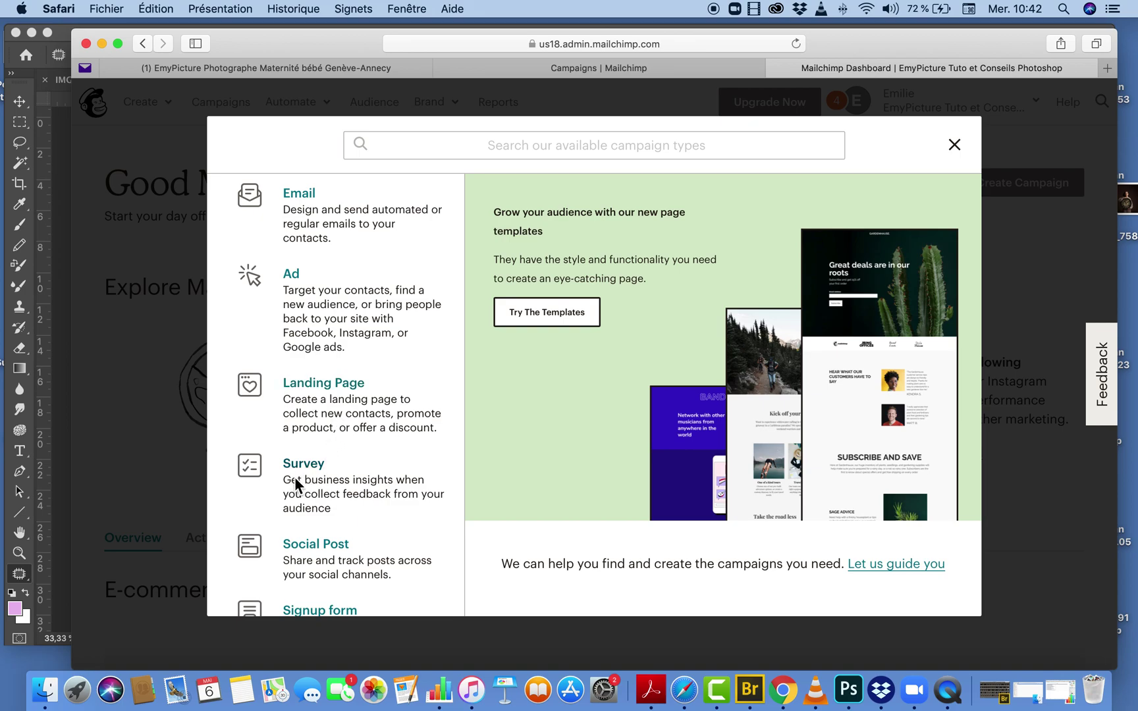
pyautogui.scroll(-5, 325, 526)
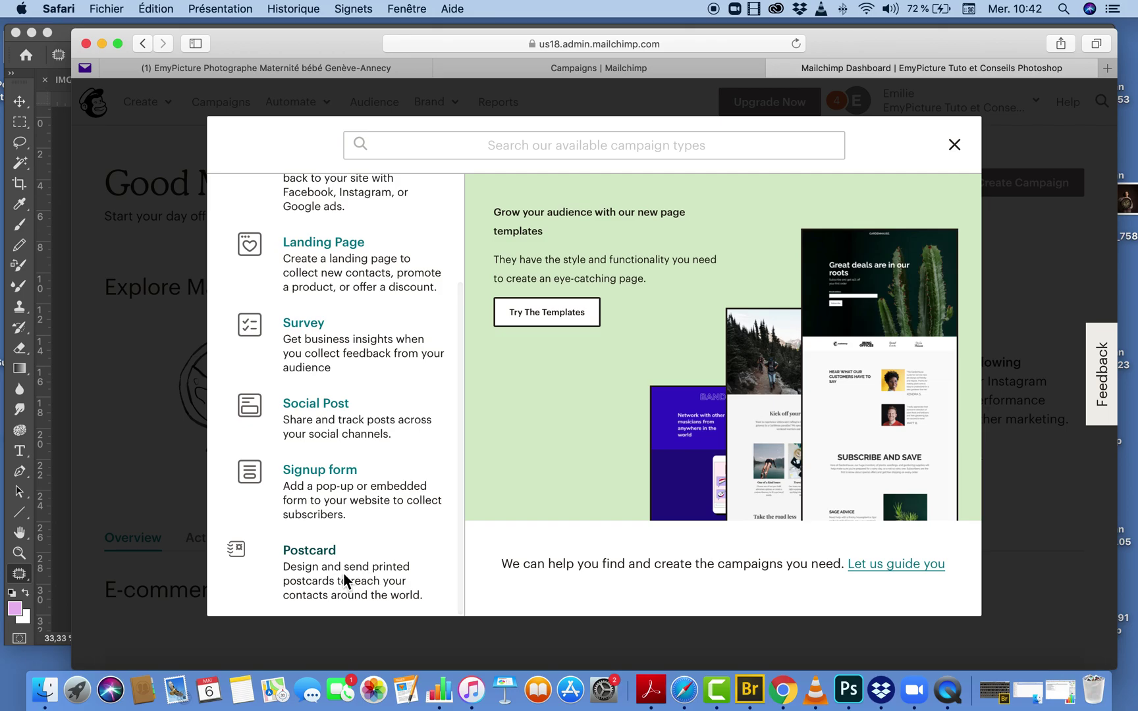
pyautogui.scroll(5, 342, 567)
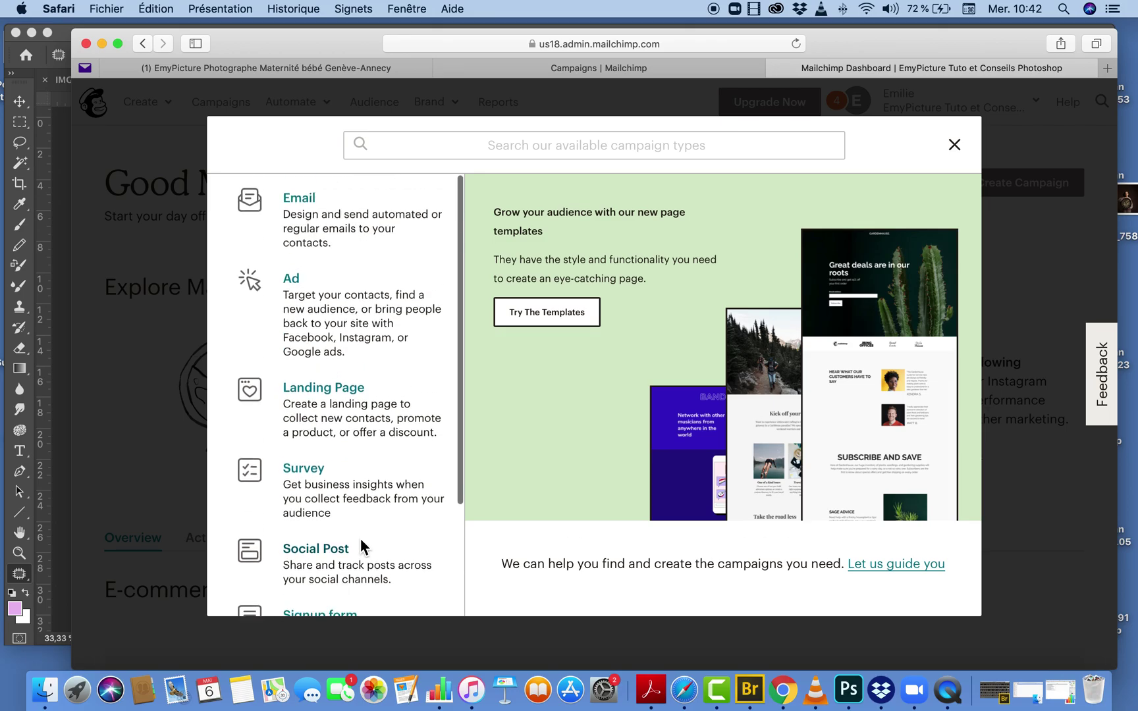
pyautogui.click(302, 196)
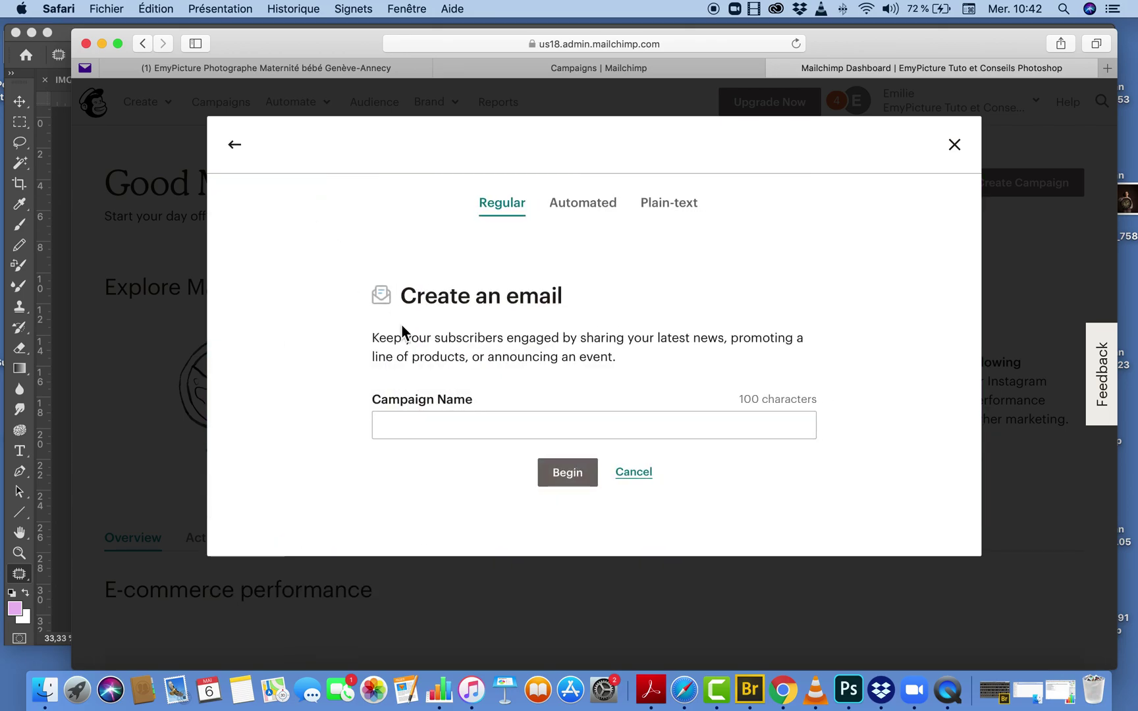
# Name the regular email campaign "Super news studio ouvre ses PORTES c'est la fête !!!!" and begin its draft
pyautogui.click(447, 426)
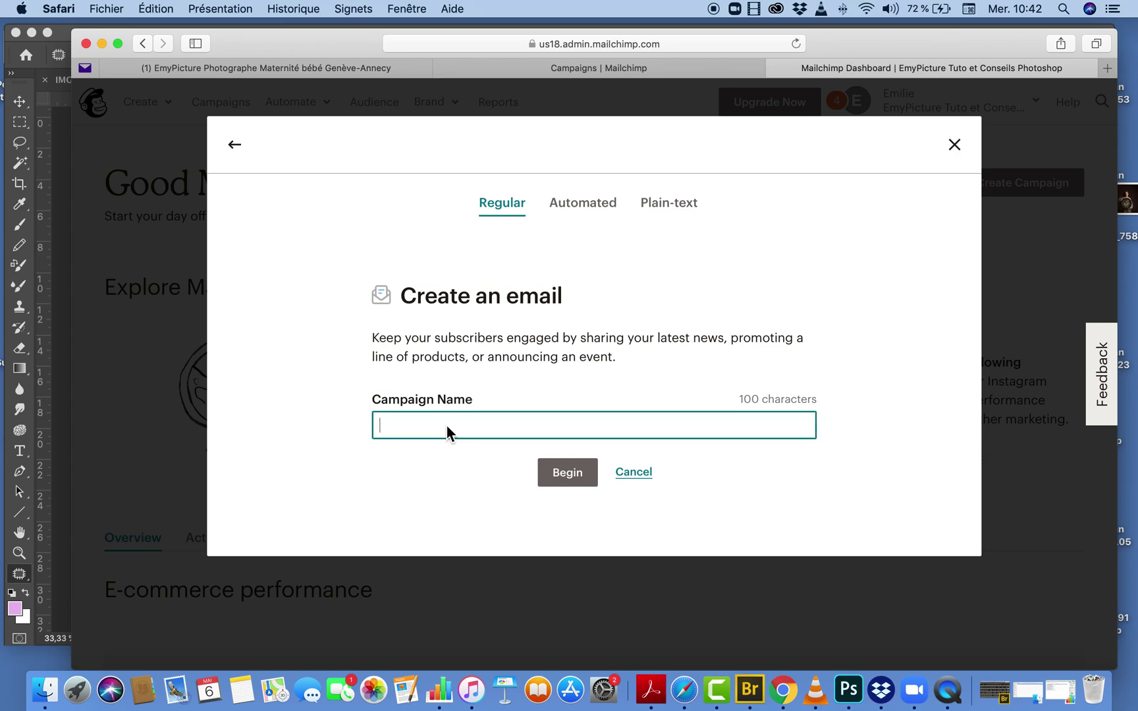
pyautogui.write('Super news ')
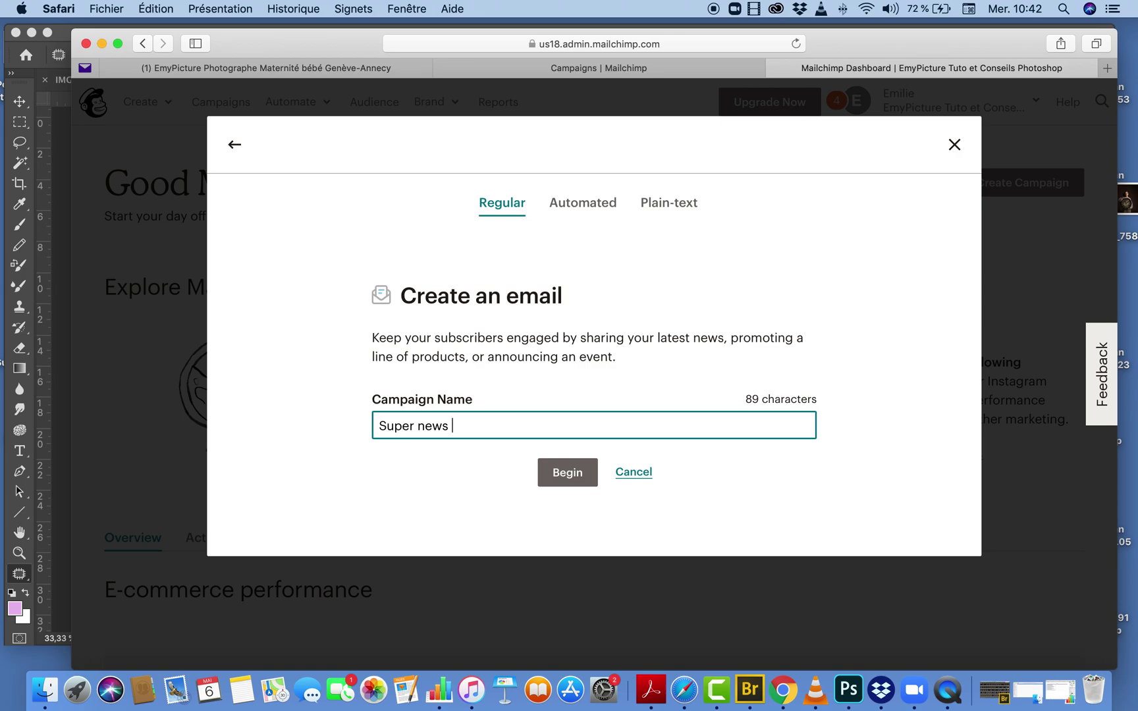
pyautogui.write('studi')
pyautogui.write('o')
pyautogui.press('BackSpace')
pyautogui.write('o ouvre ses ')
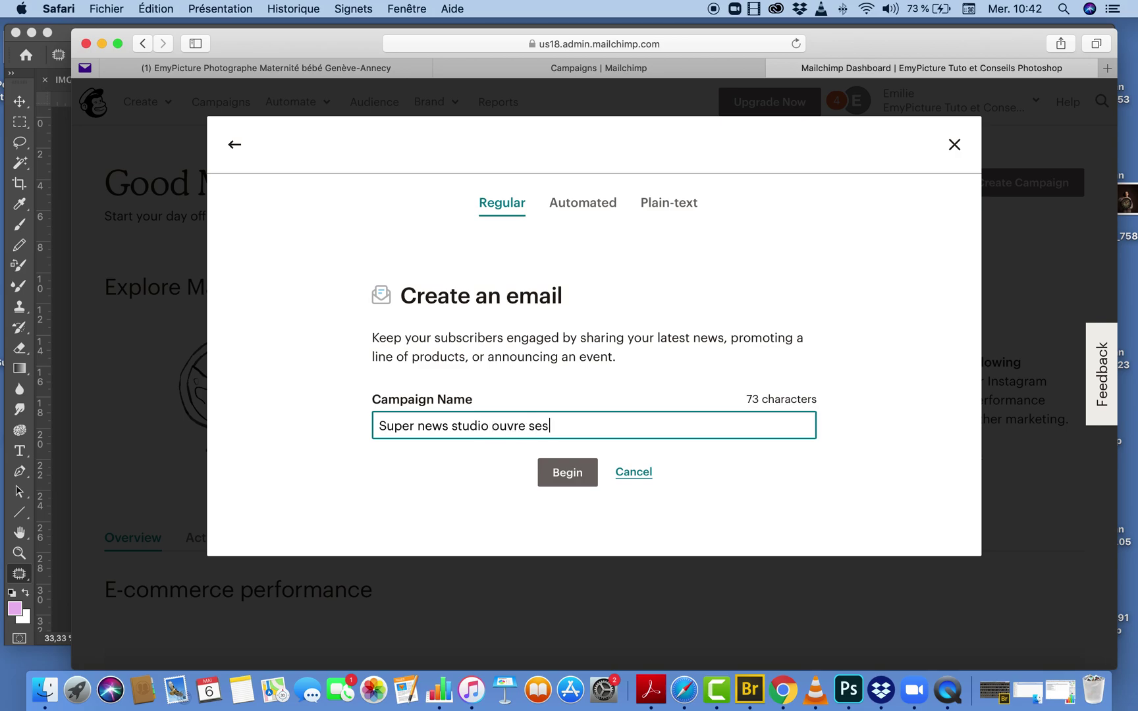
pyautogui.write('PORTE')
pyautogui.write("S c'est")
pyautogui.write(' la fêt')
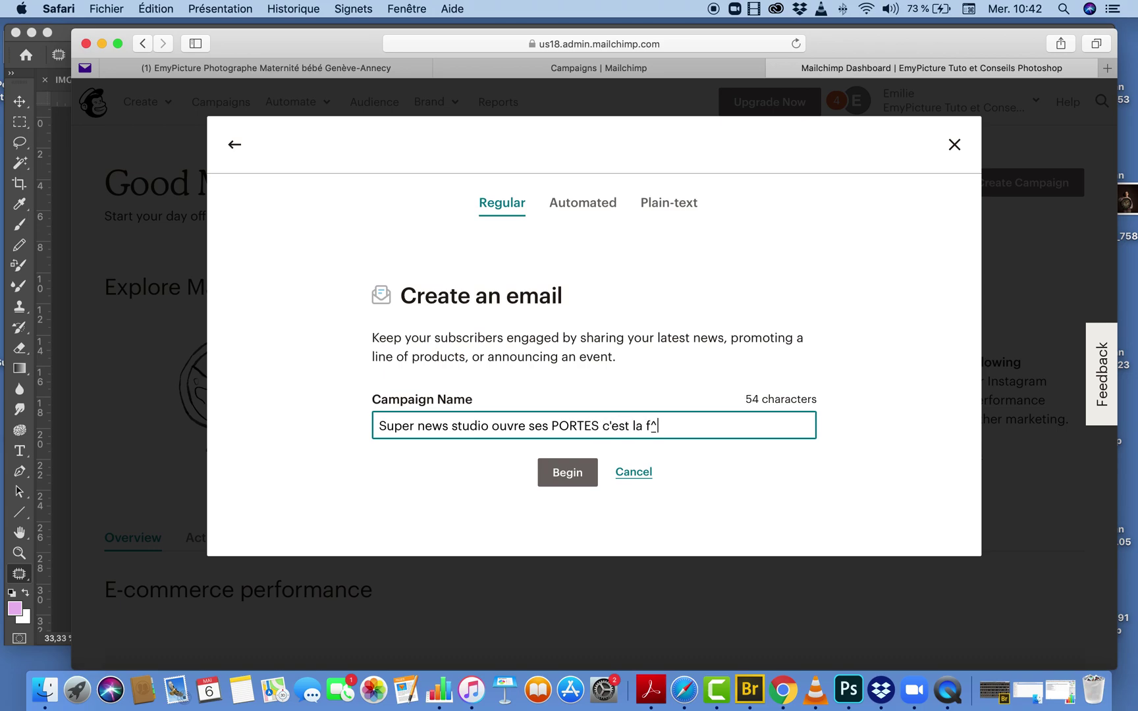
pyautogui.write('e !!!!')
pyautogui.click(592, 480)
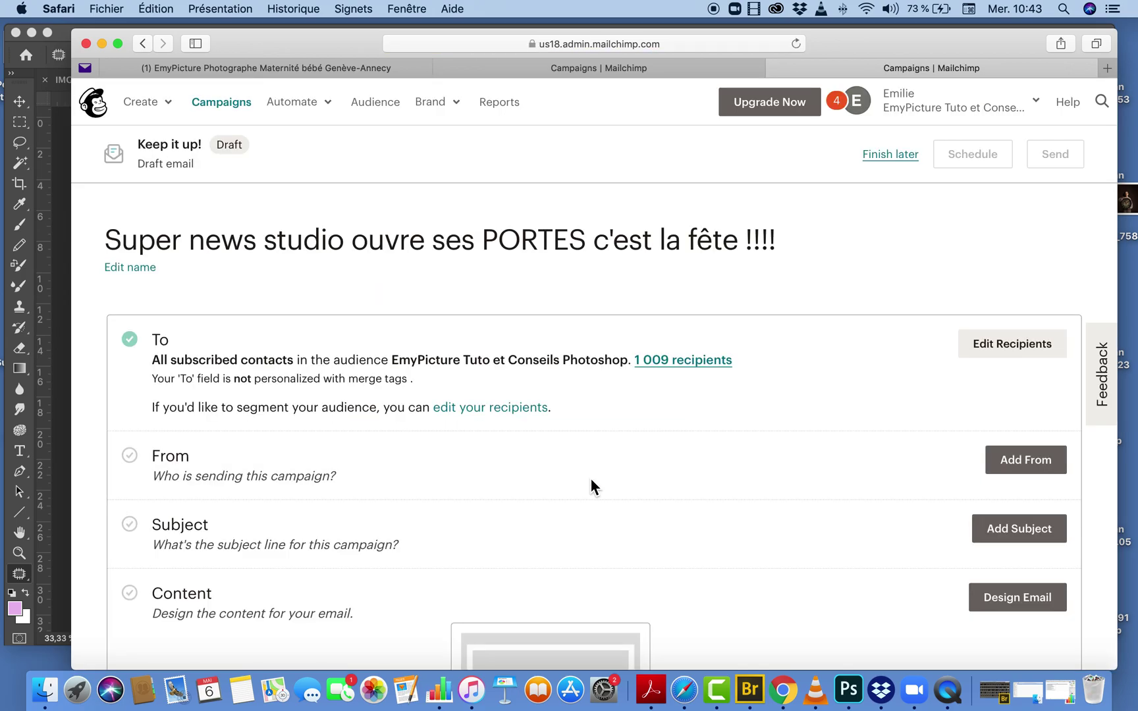
pyautogui.scroll(-2, 387, 374)
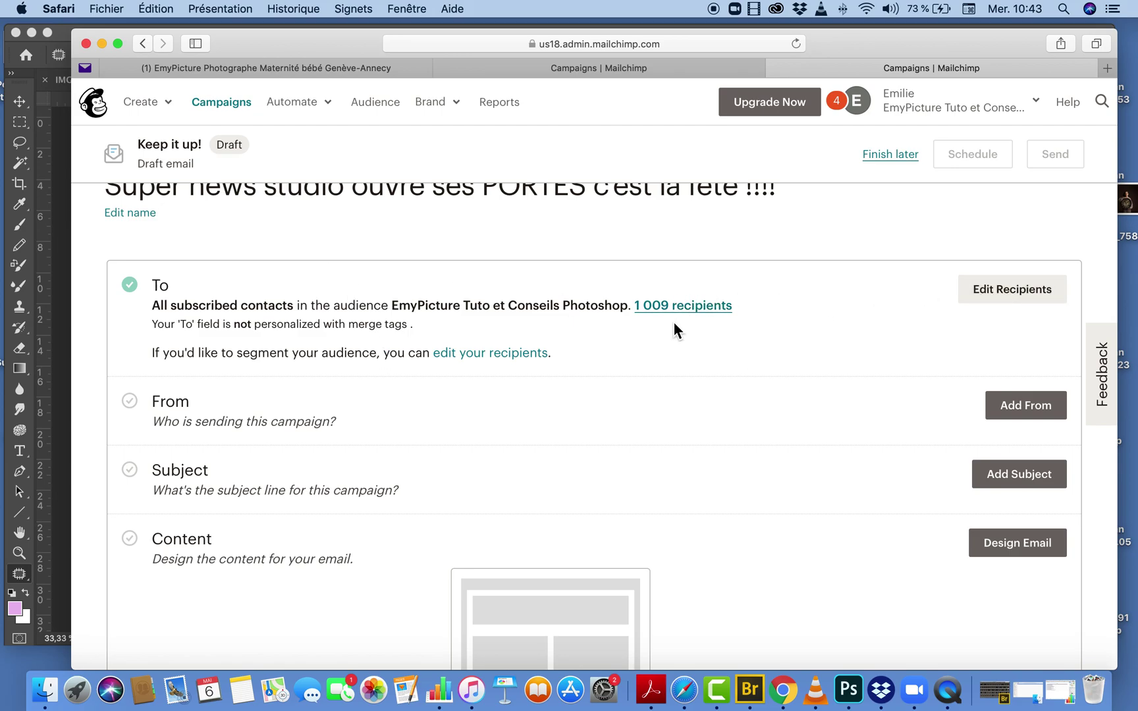
# Begin designing the campaign's email content from the draft overview
pyautogui.scroll(-2, 674, 327)
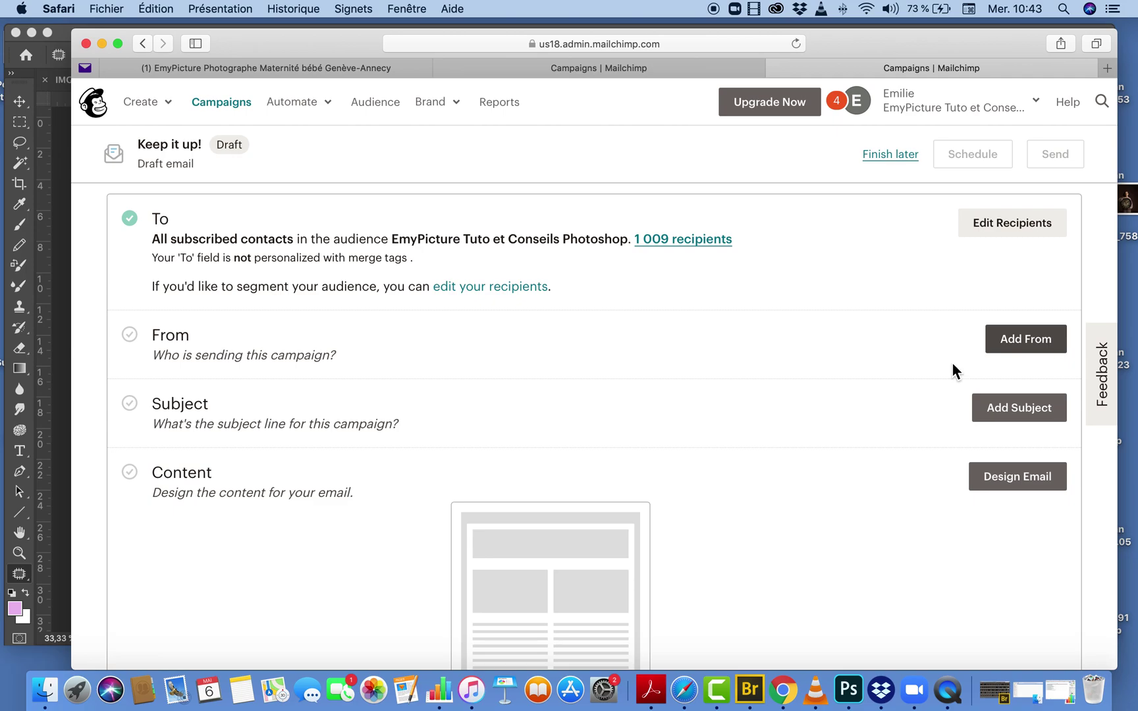
pyautogui.click(1014, 354)
pyautogui.scroll(-5, 465, 490)
pyautogui.click(1003, 327)
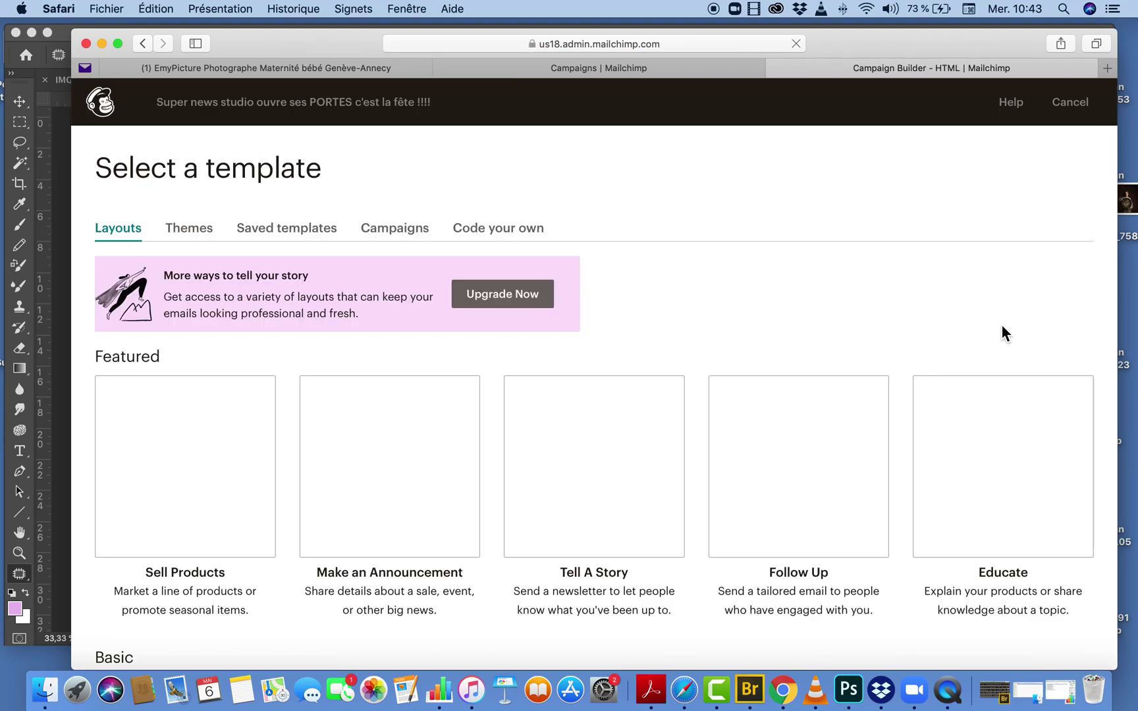
# Look through the featured and basic layouts and choose the Make an Announcement template
pyautogui.scroll(-6, 284, 459)
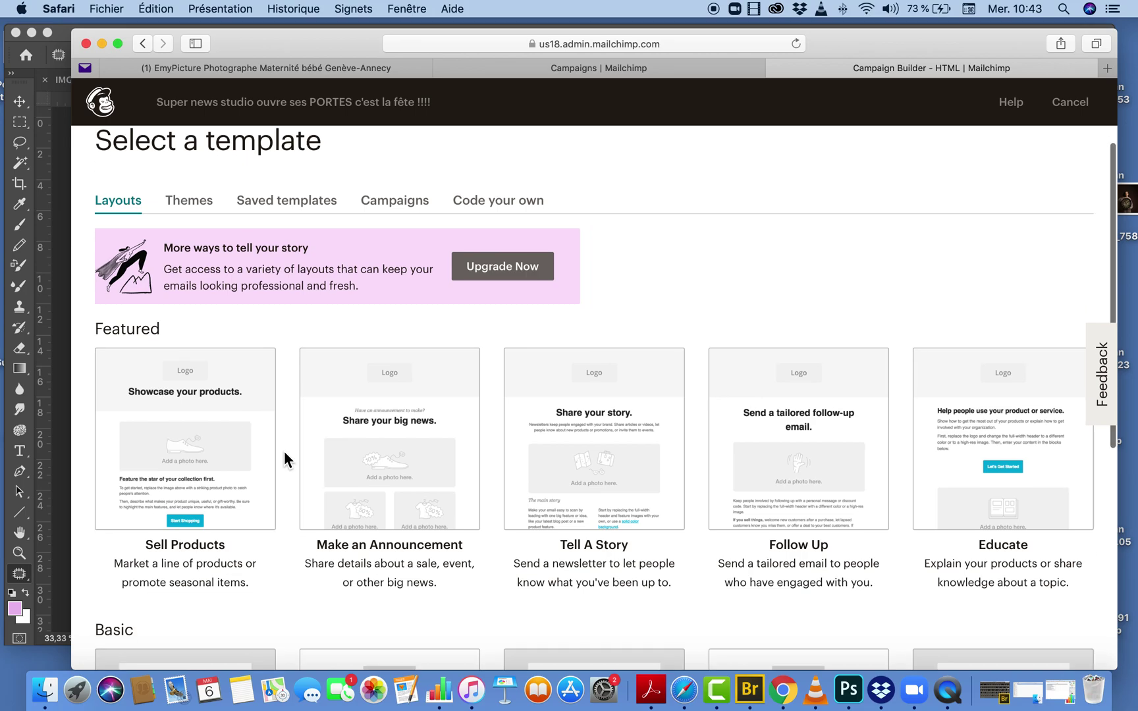
pyautogui.scroll(4, 284, 451)
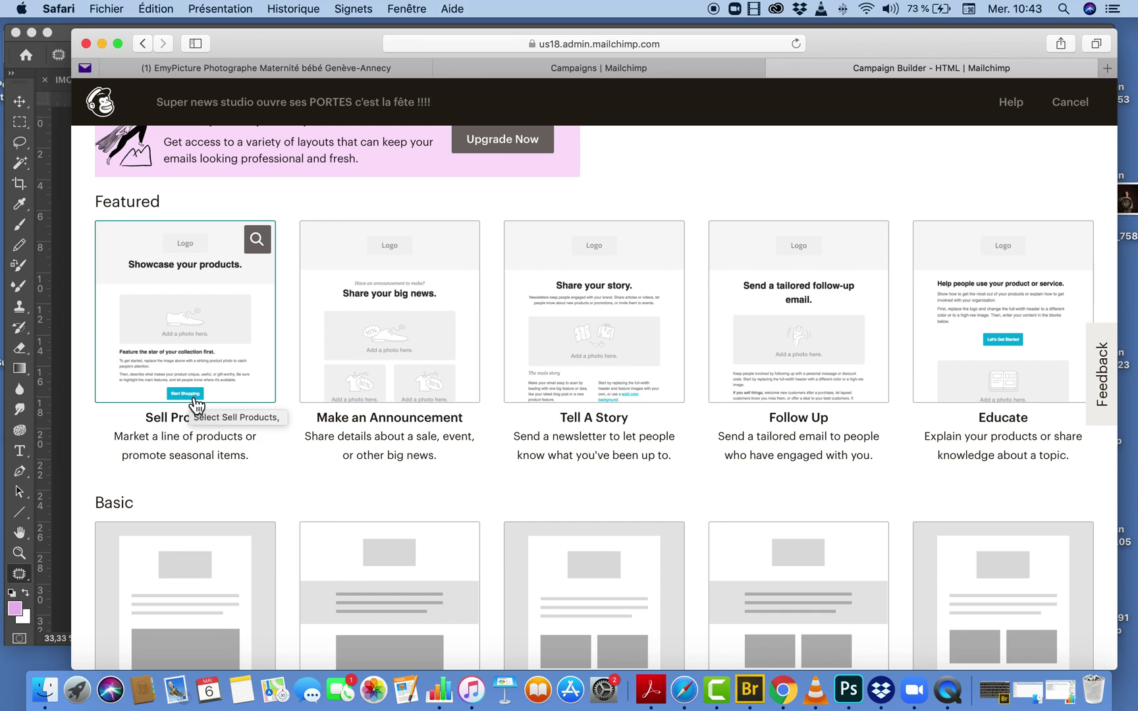
pyautogui.scroll(-6, 460, 408)
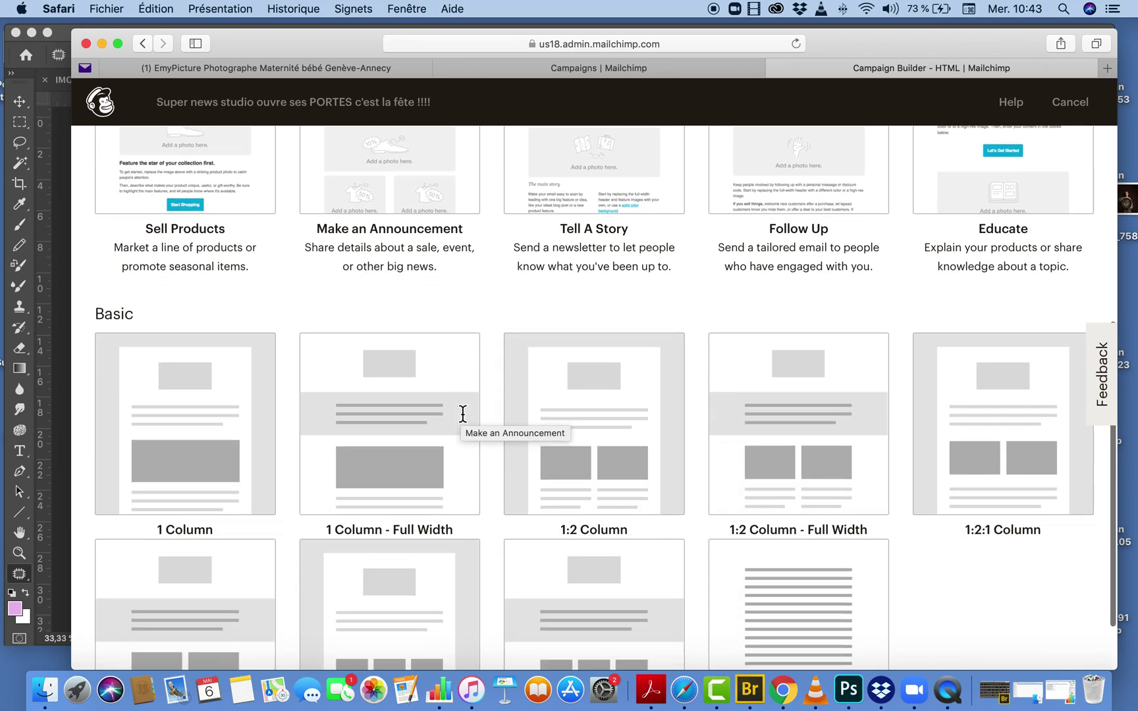
pyautogui.scroll(-2, 468, 422)
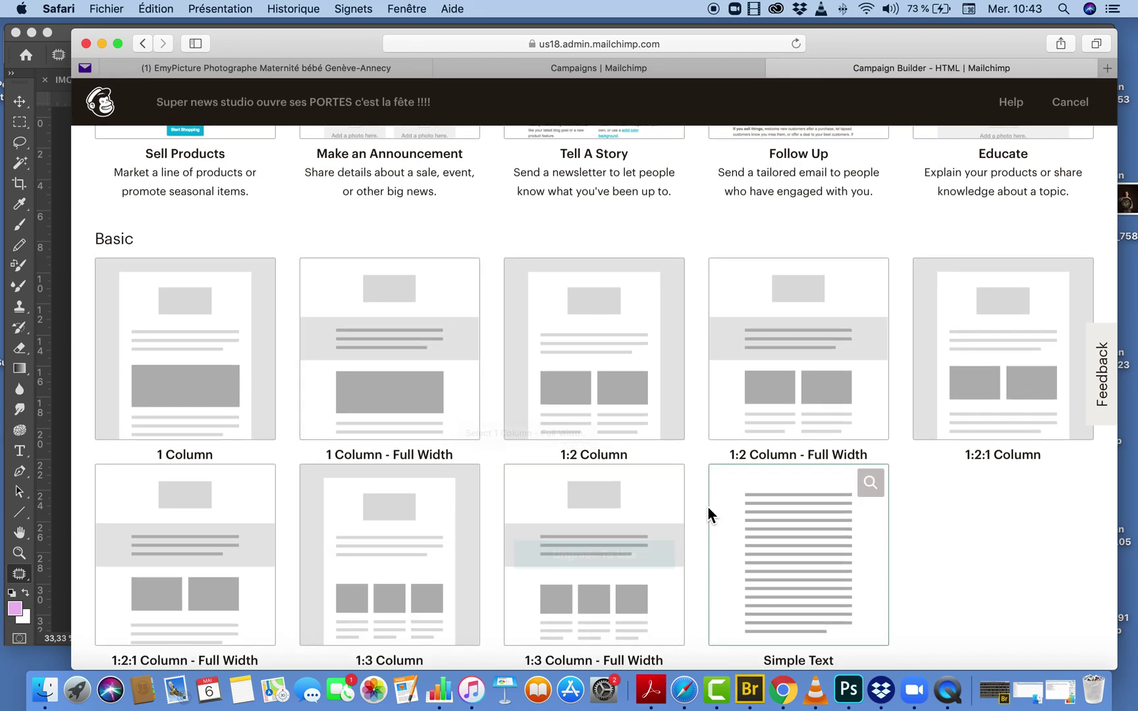
pyautogui.scroll(10, 601, 505)
pyautogui.scroll(-2, 602, 506)
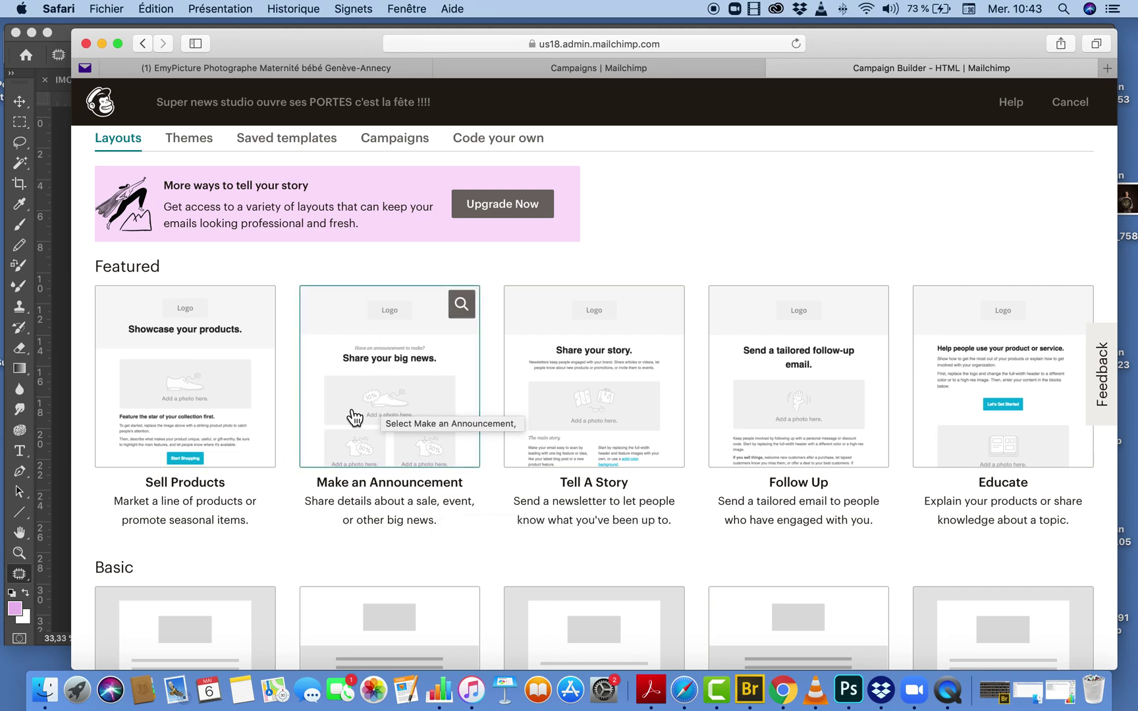
pyautogui.click(409, 386)
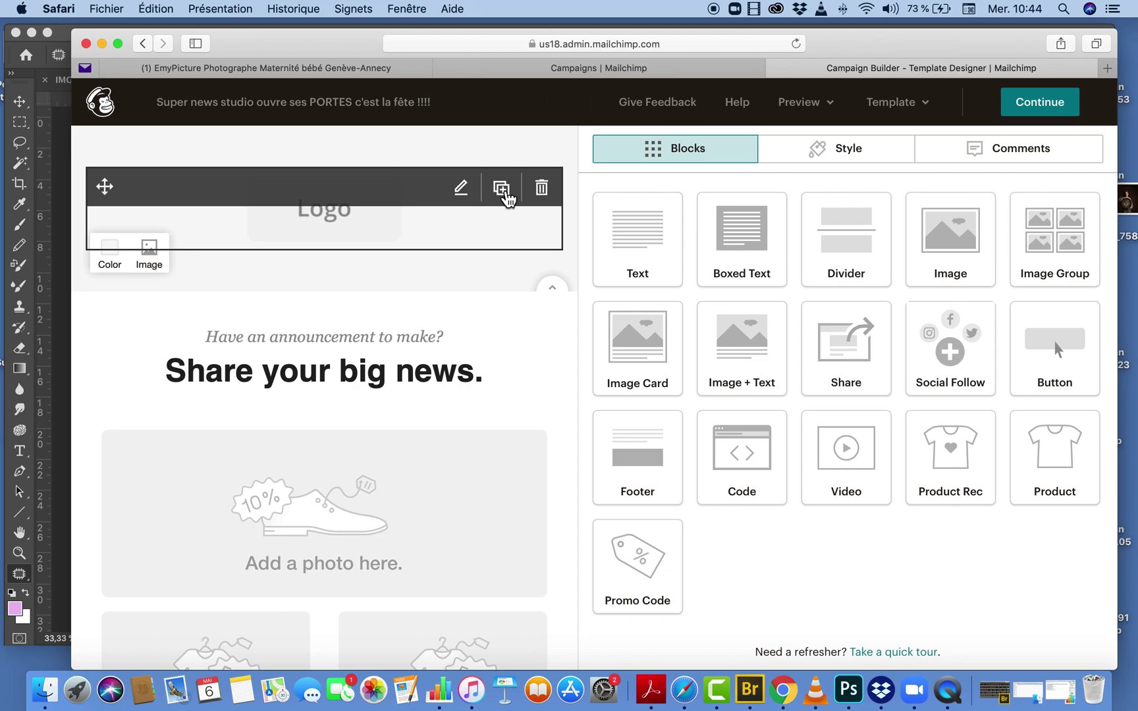
# Duplicate the logo block in the email header
pyautogui.click(502, 189)
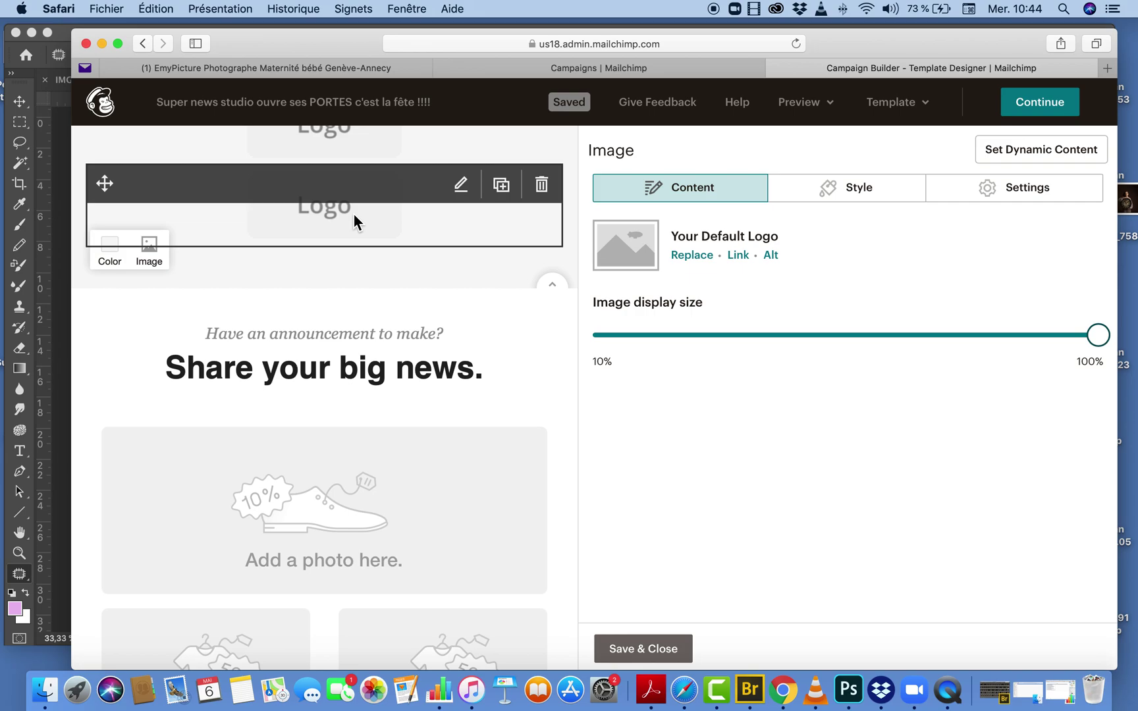
pyautogui.scroll(-1, 217, 534)
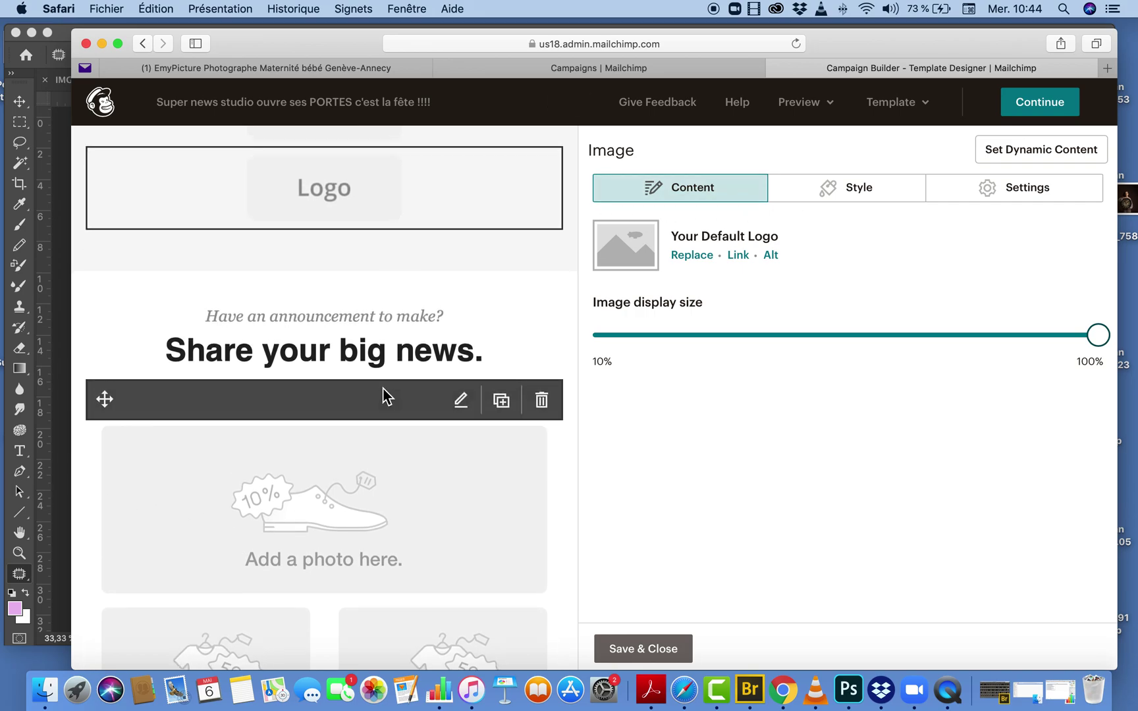
pyautogui.scroll(1, 383, 396)
# Replace the announcement heading "Share your big news." with "OUVERTURE LE 11 MAI"
pyautogui.click(358, 377)
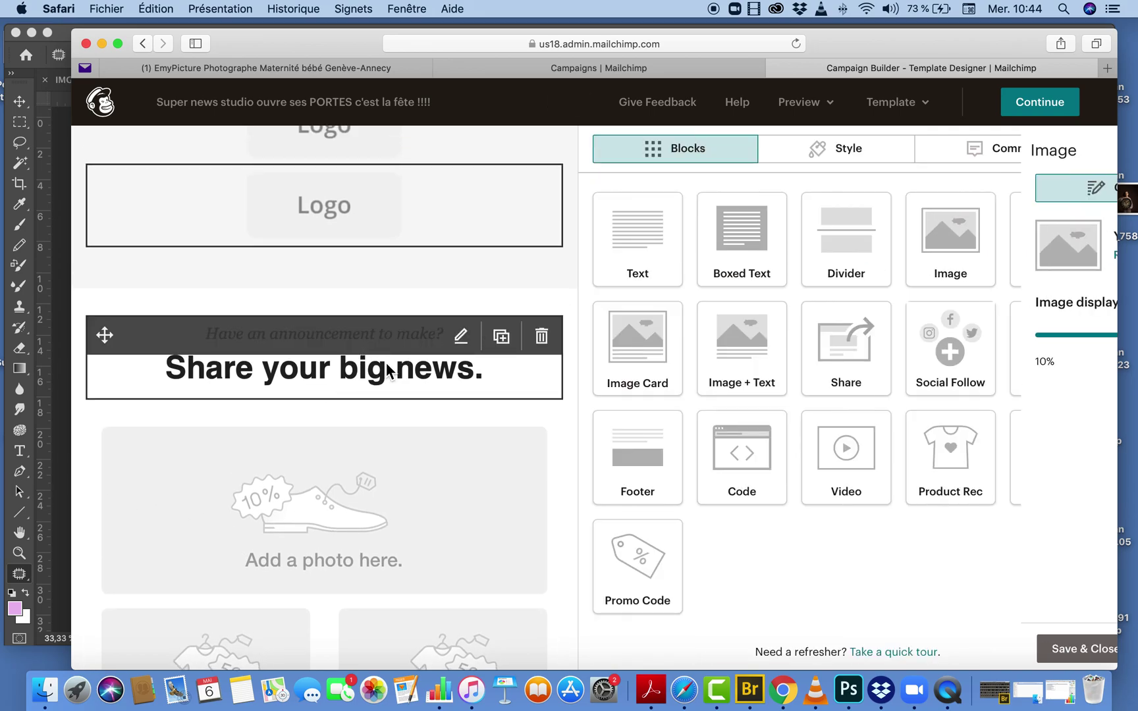
pyautogui.click(463, 339)
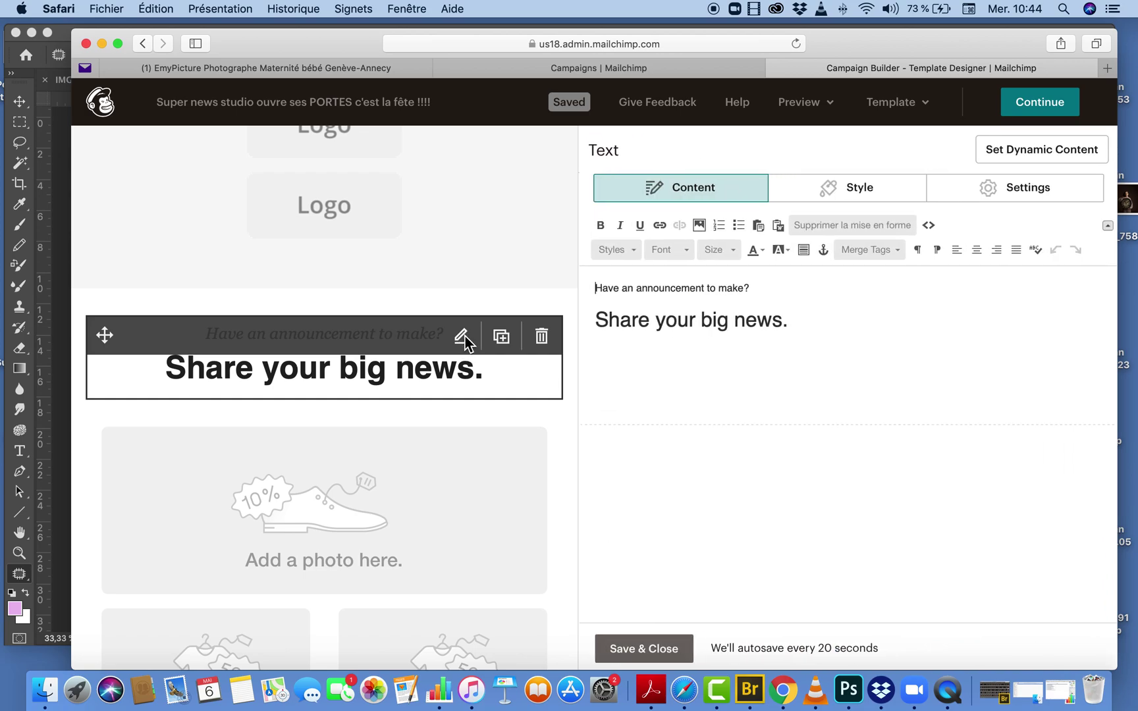
pyautogui.moveTo(762, 321); pyautogui.dragTo(591, 321)
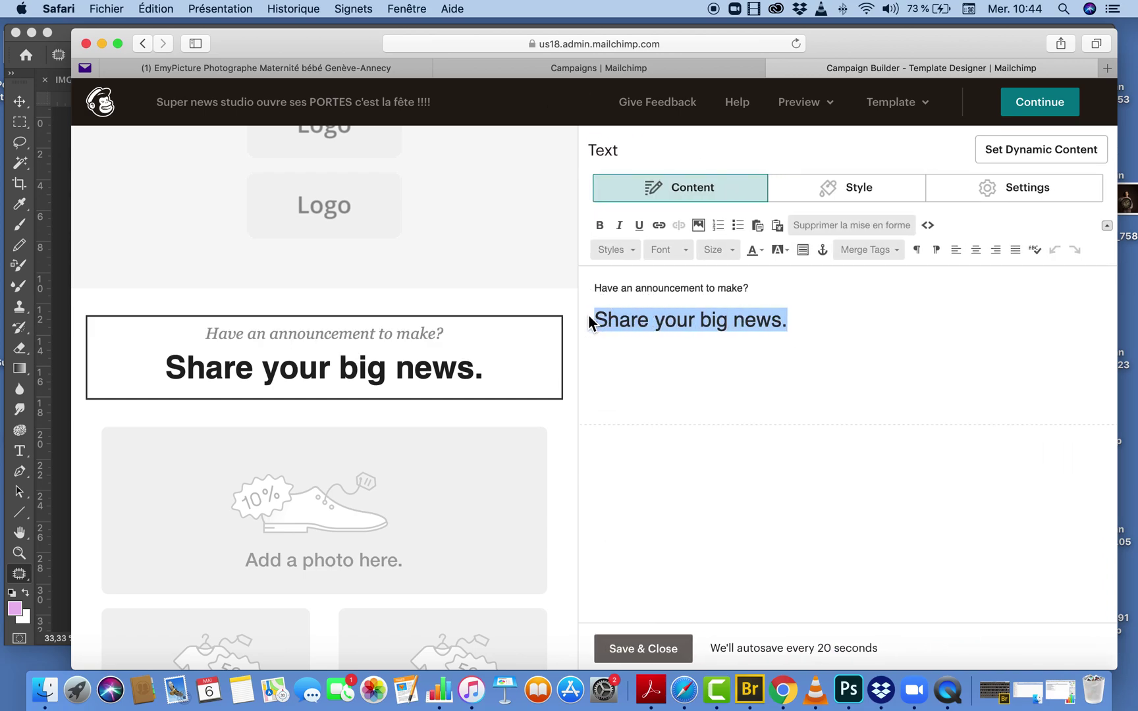
pyautogui.write('OUVERTURE')
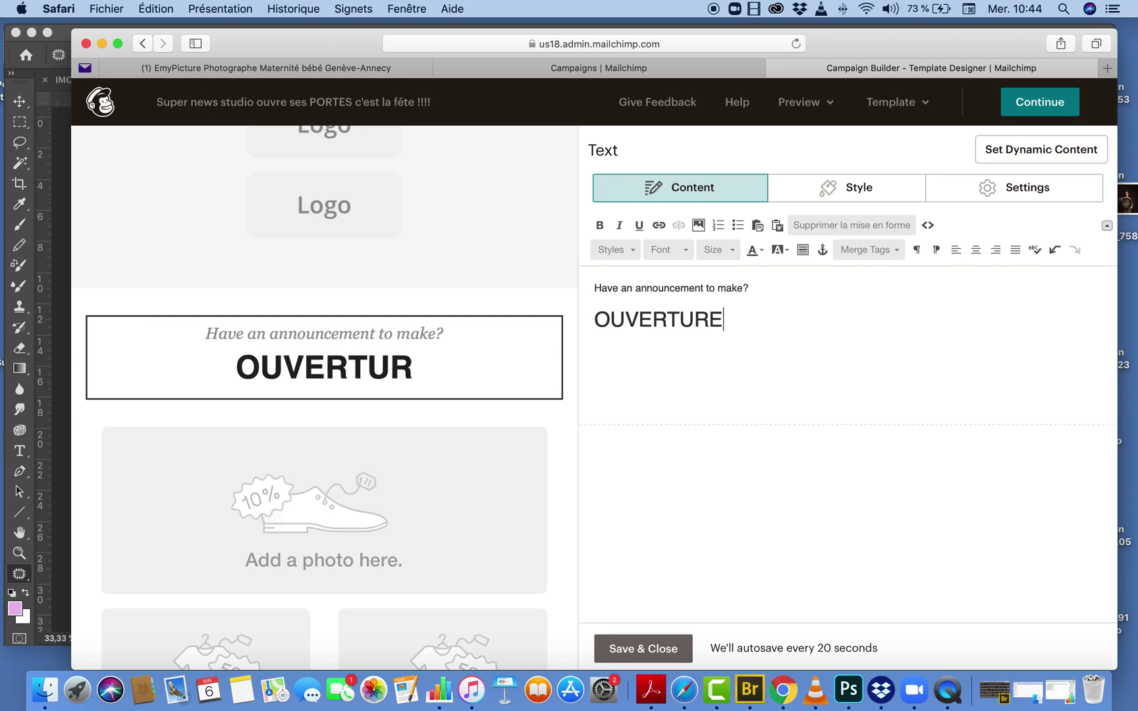
pyautogui.write(' LE 11 MAI')
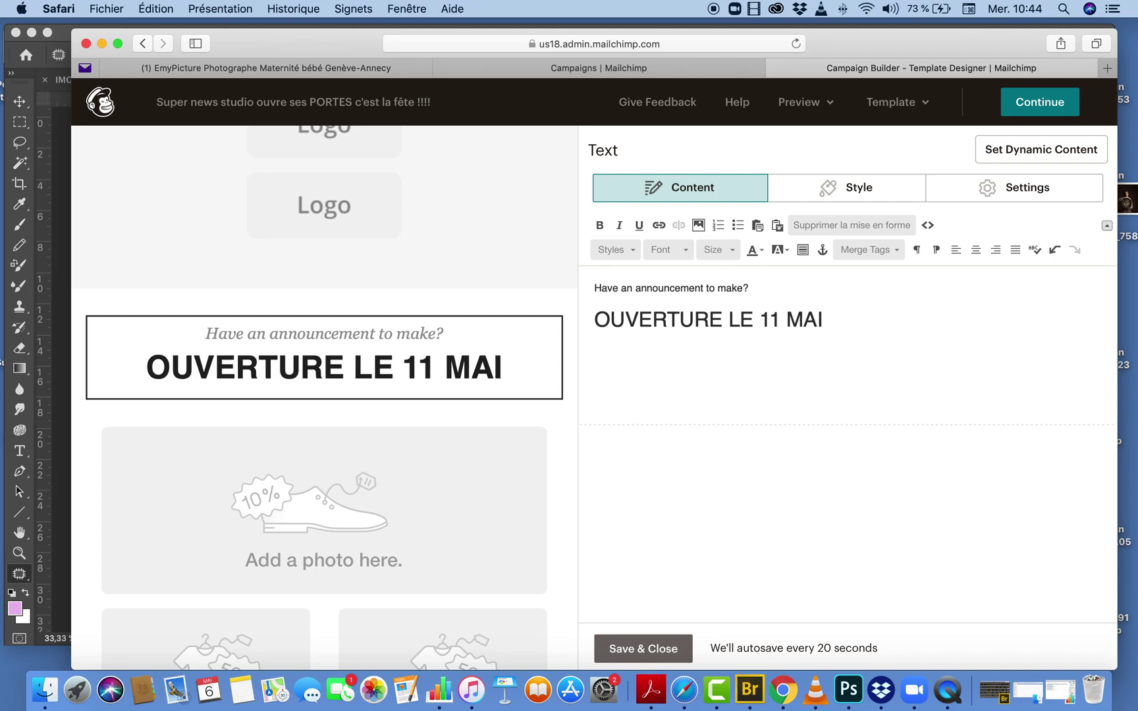
# Replace the large placeholder in the image group with the uploaded photo IMG_1780-copie.jpg of the child in a meadow
pyautogui.scroll(-1, 375, 461)
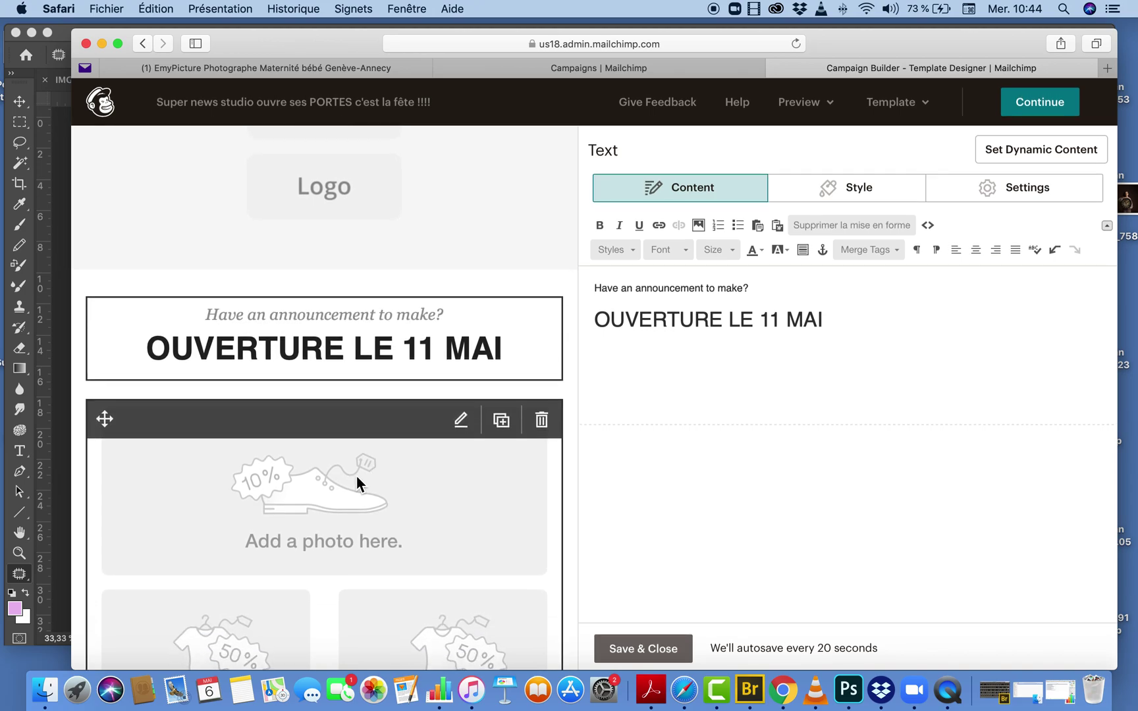
pyautogui.click(357, 476)
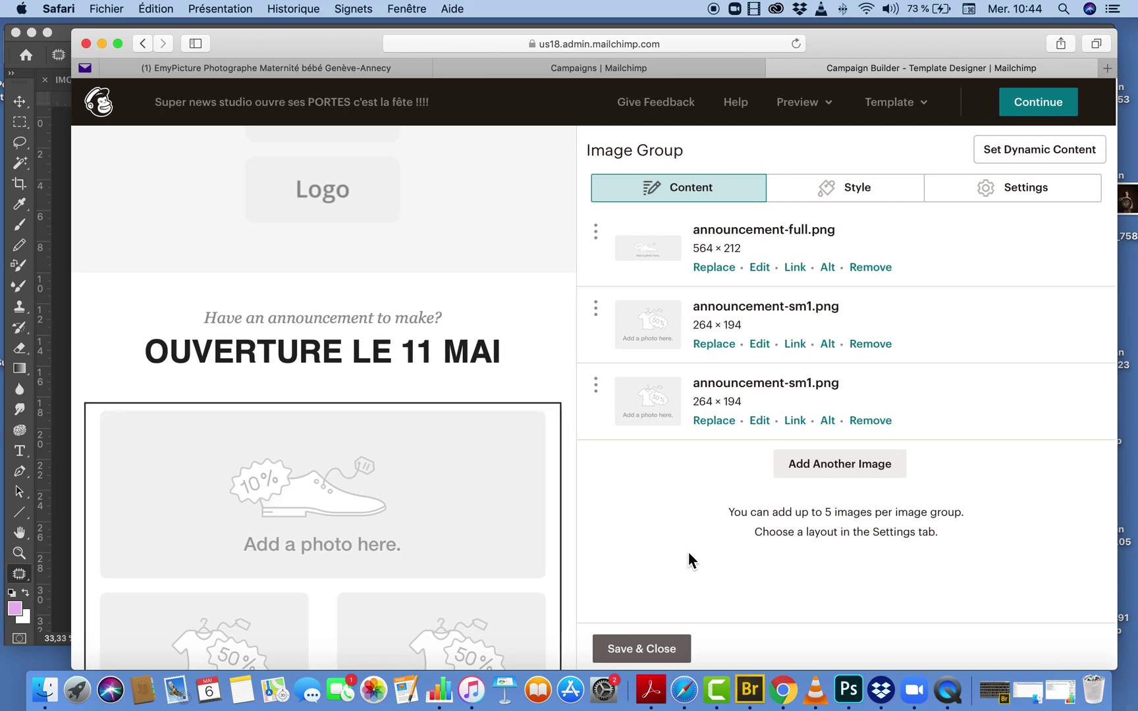
pyautogui.click(730, 270)
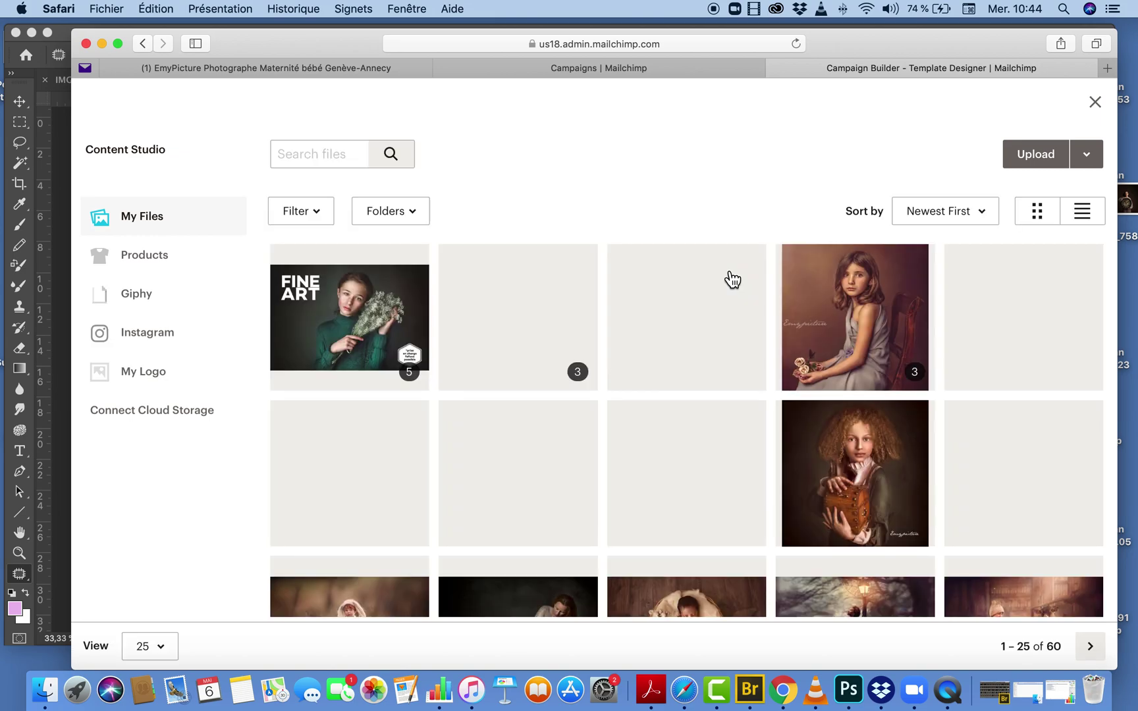
pyautogui.scroll(-5, 574, 472)
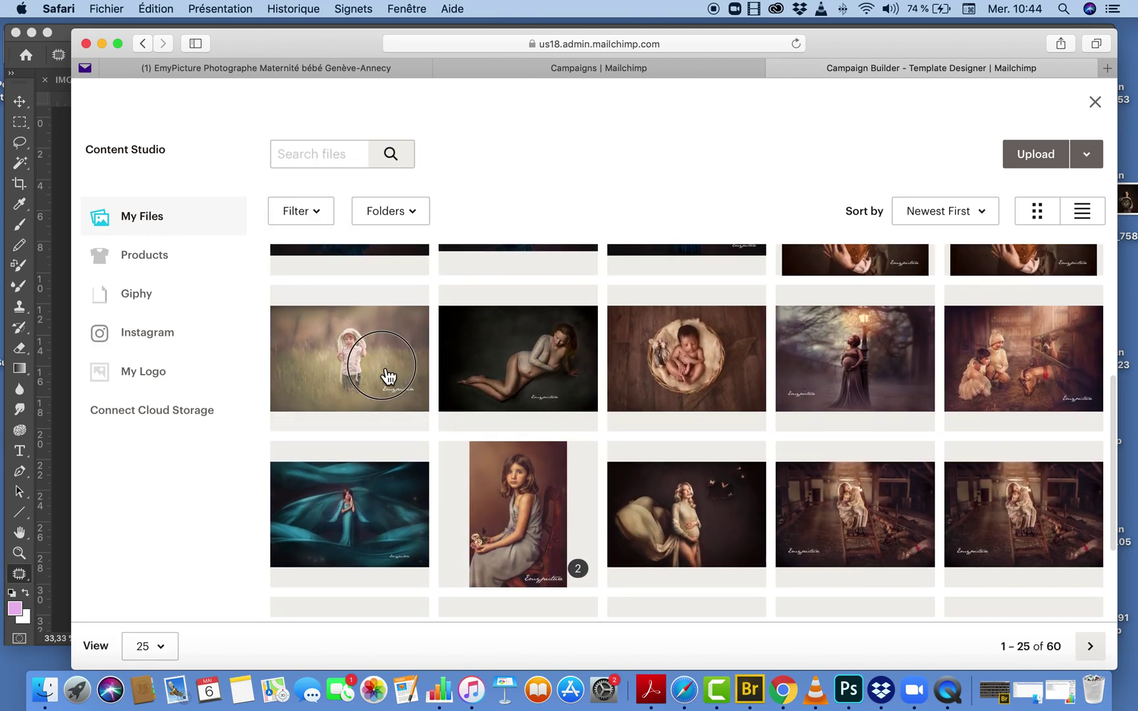
pyautogui.click(388, 377)
pyautogui.click(1074, 158)
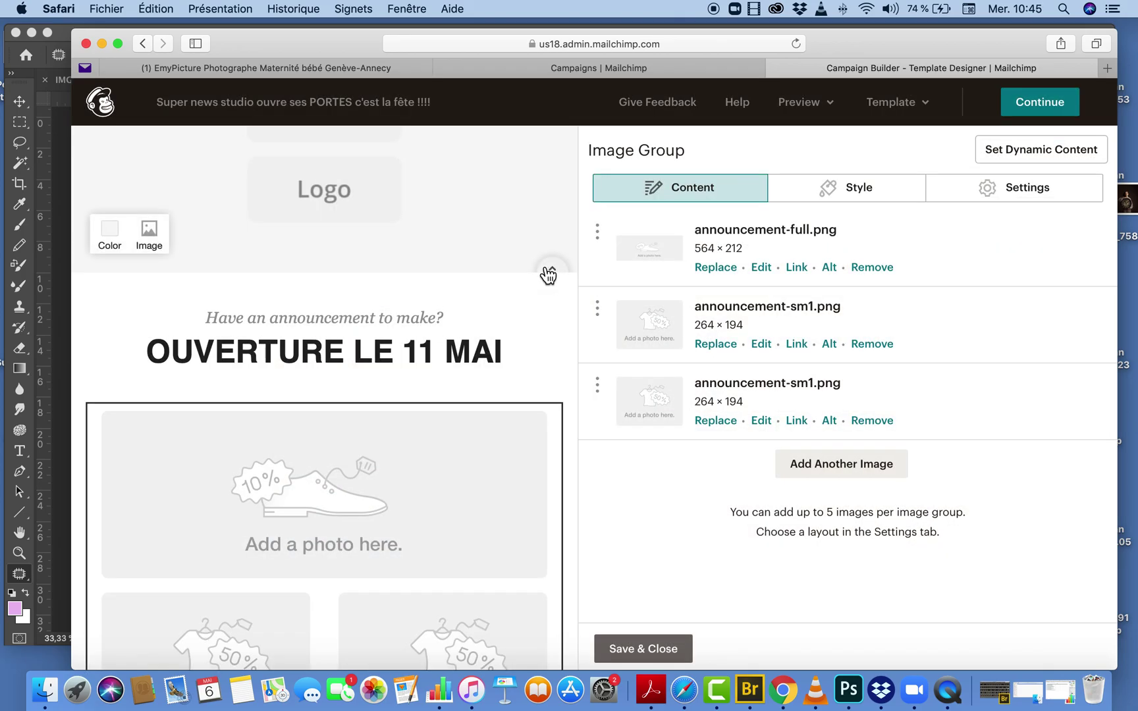
# Change the text of the Find Out More button to "réservez votre séance"
pyautogui.scroll(-5, 491, 381)
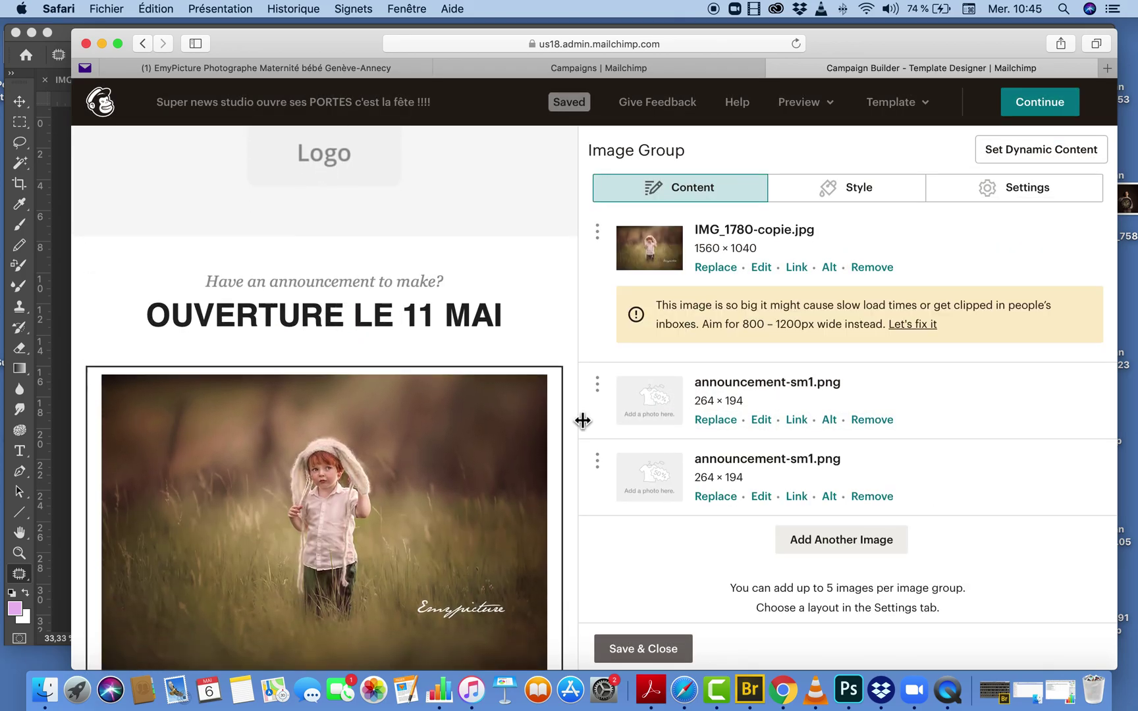
pyautogui.scroll(-10, 571, 445)
pyautogui.scroll(2, 396, 233)
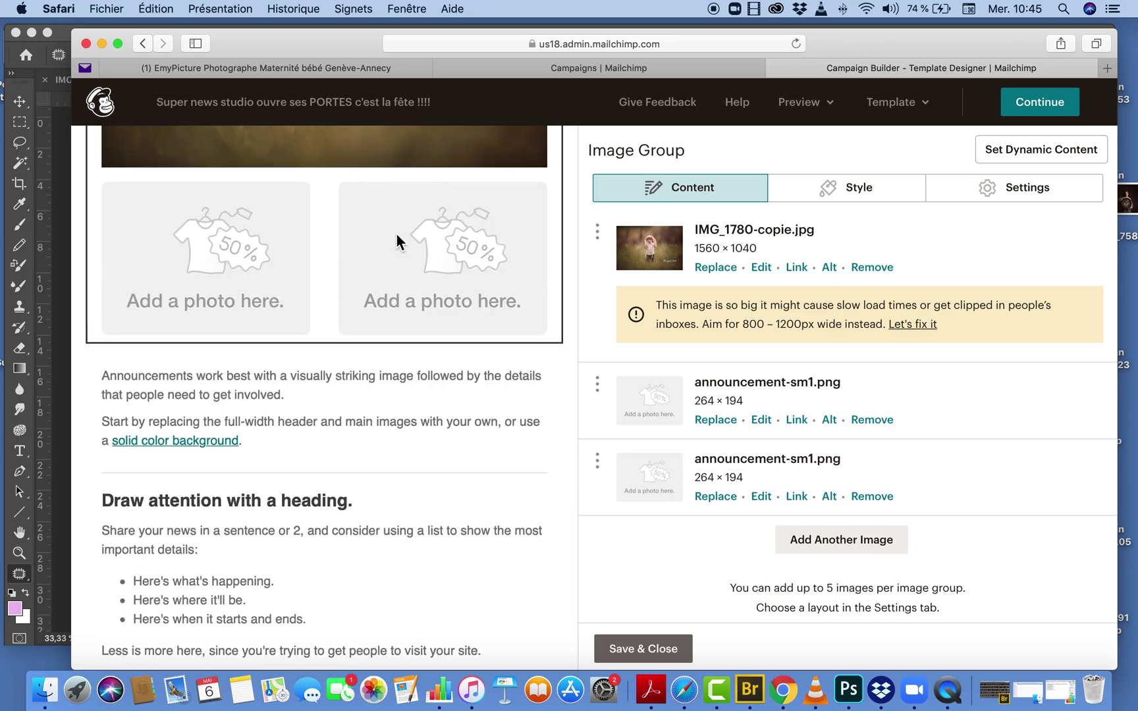
pyautogui.scroll(1, 503, 287)
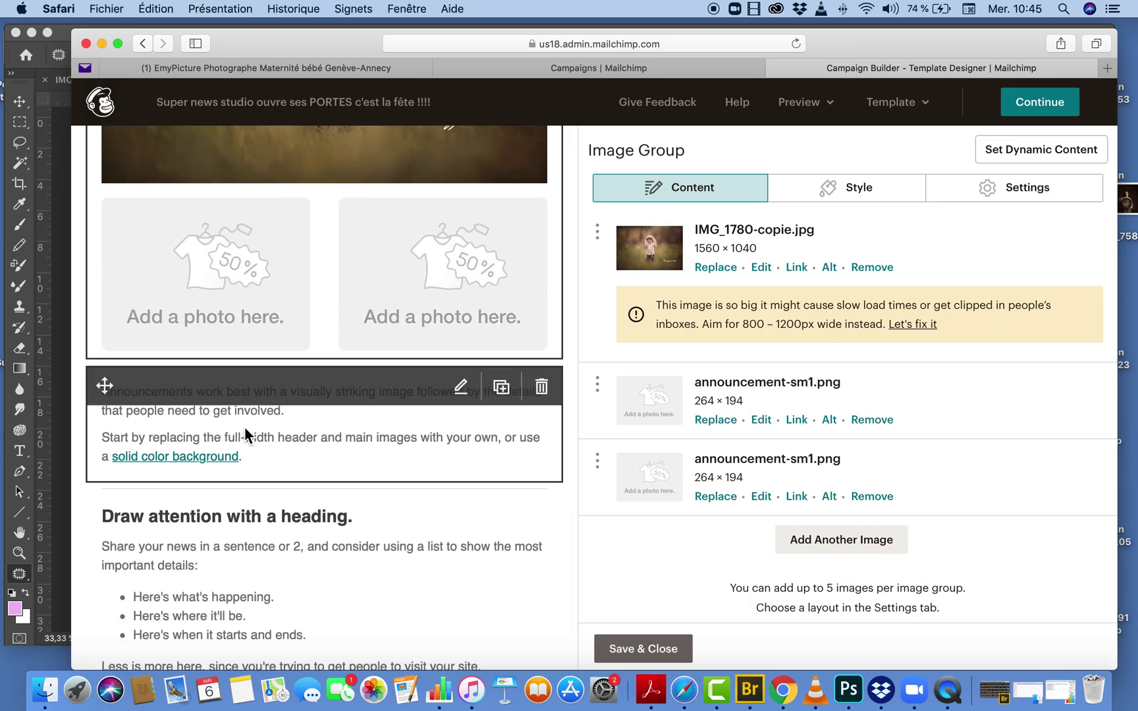
pyautogui.scroll(-8, 375, 449)
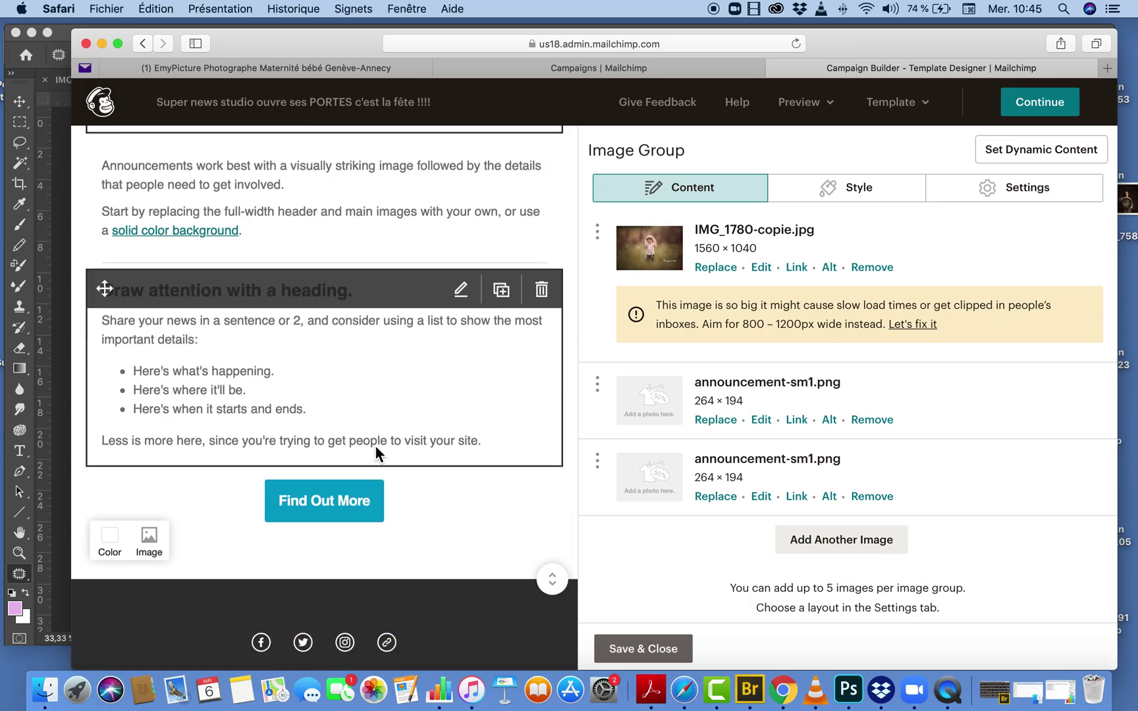
pyautogui.click(462, 468)
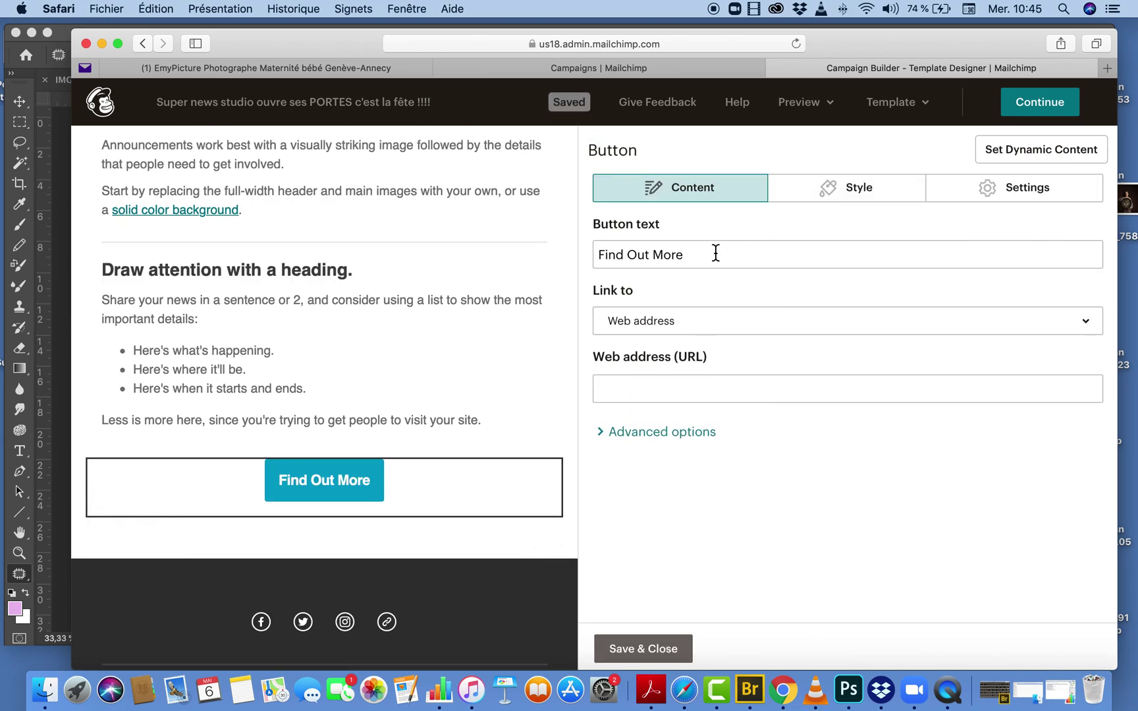
pyautogui.tripleClick(715, 254)
pyautogui.write('réer')
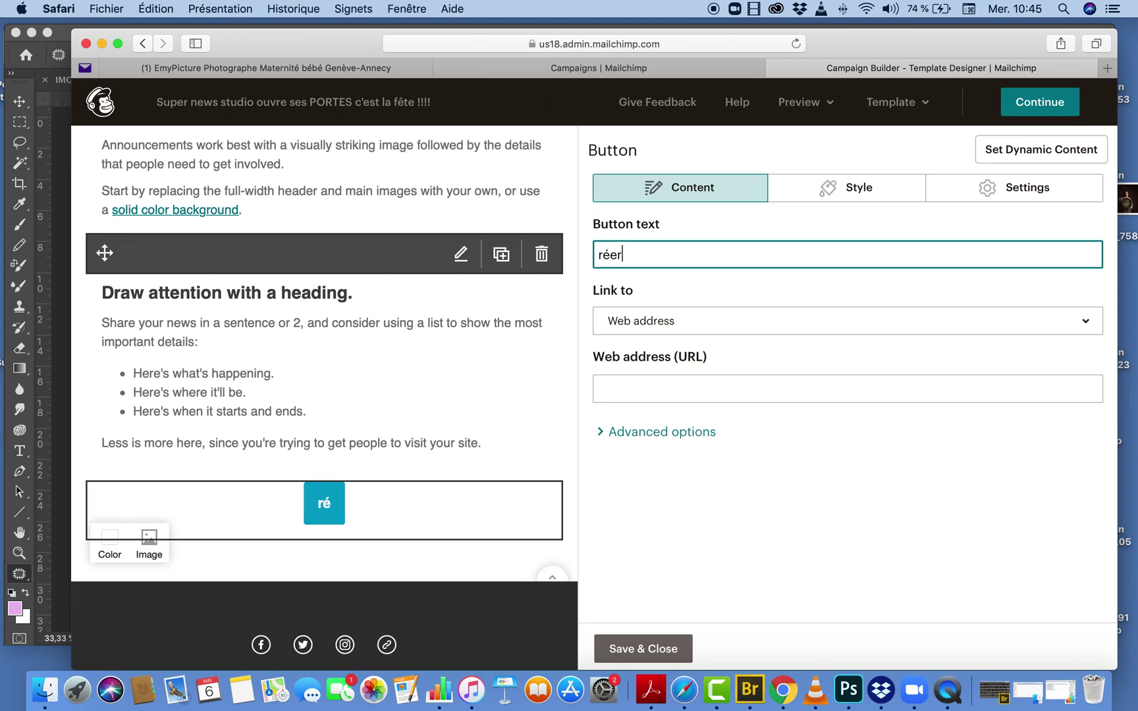
pyautogui.press('BackSpace')
pyautogui.write('ser')
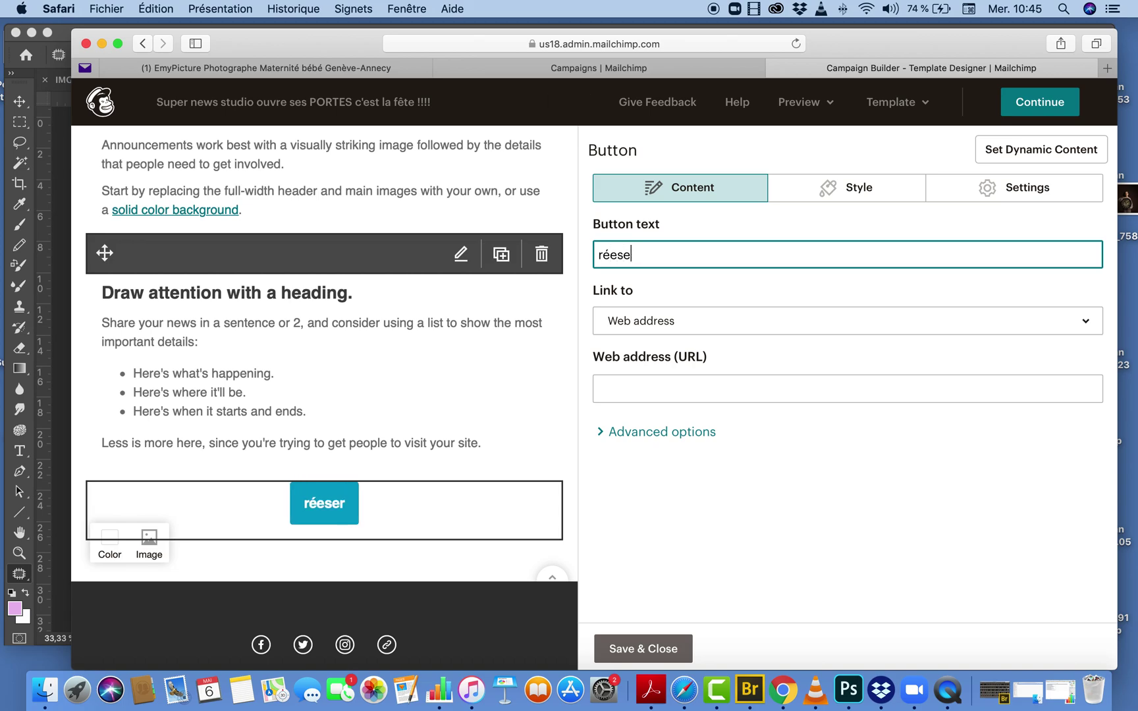
pyautogui.press('BackSpace')
pyautogui.press('BackSpace')
pyautogui.press('BackSpace')
pyautogui.write('servez ')
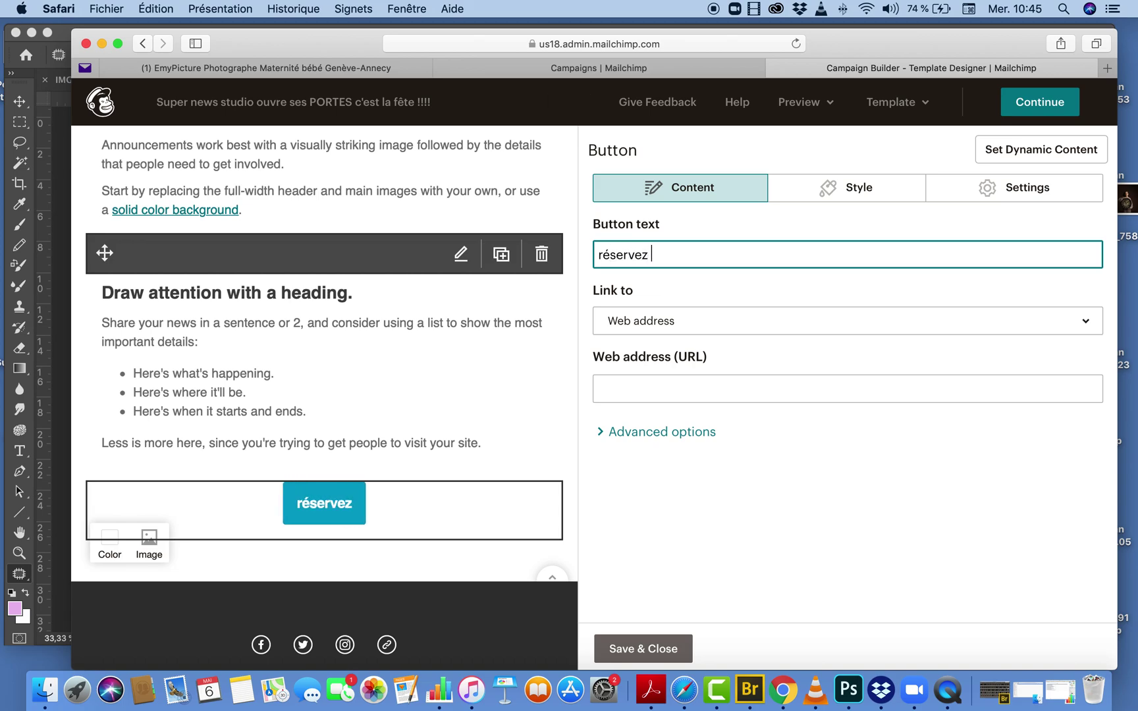
pyautogui.write('votre séance')
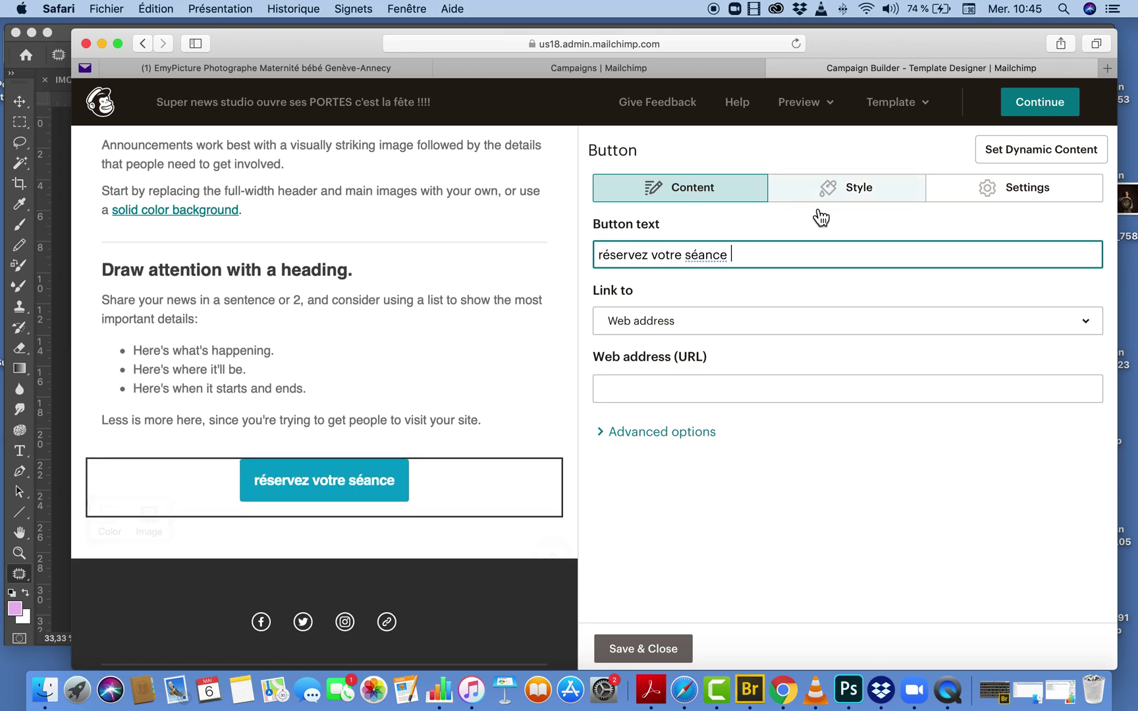
# Open the Emypicture photographer website in a new browser tab
pyautogui.click(661, 388)
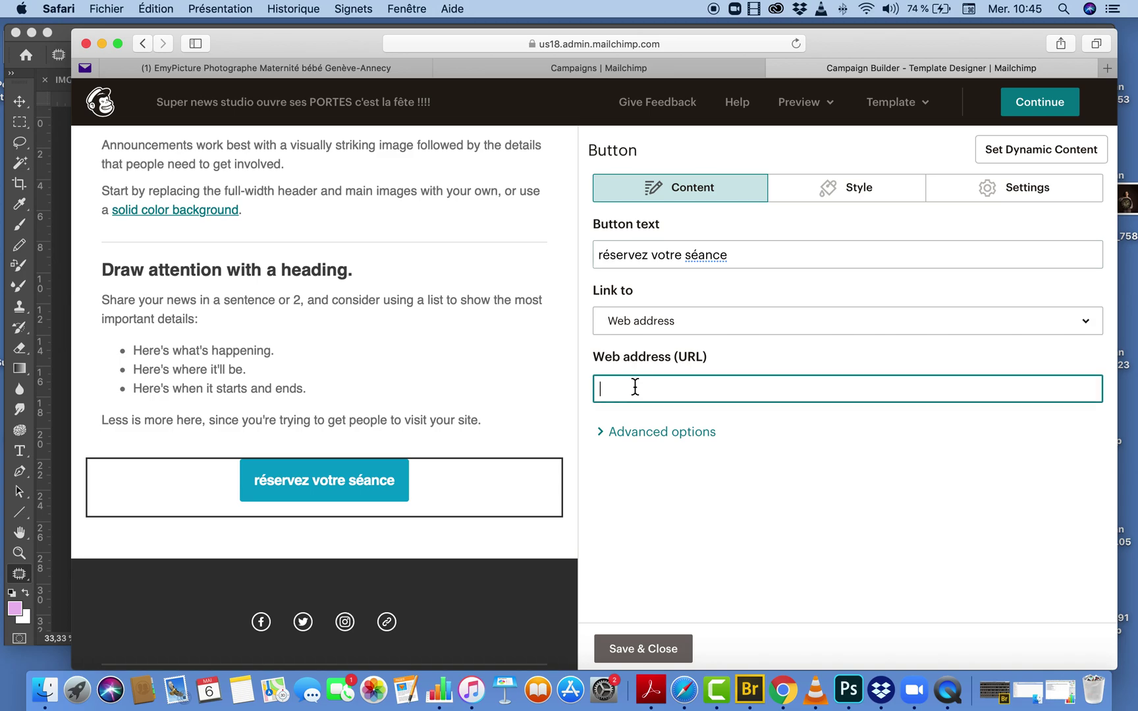
pyautogui.click(1109, 68)
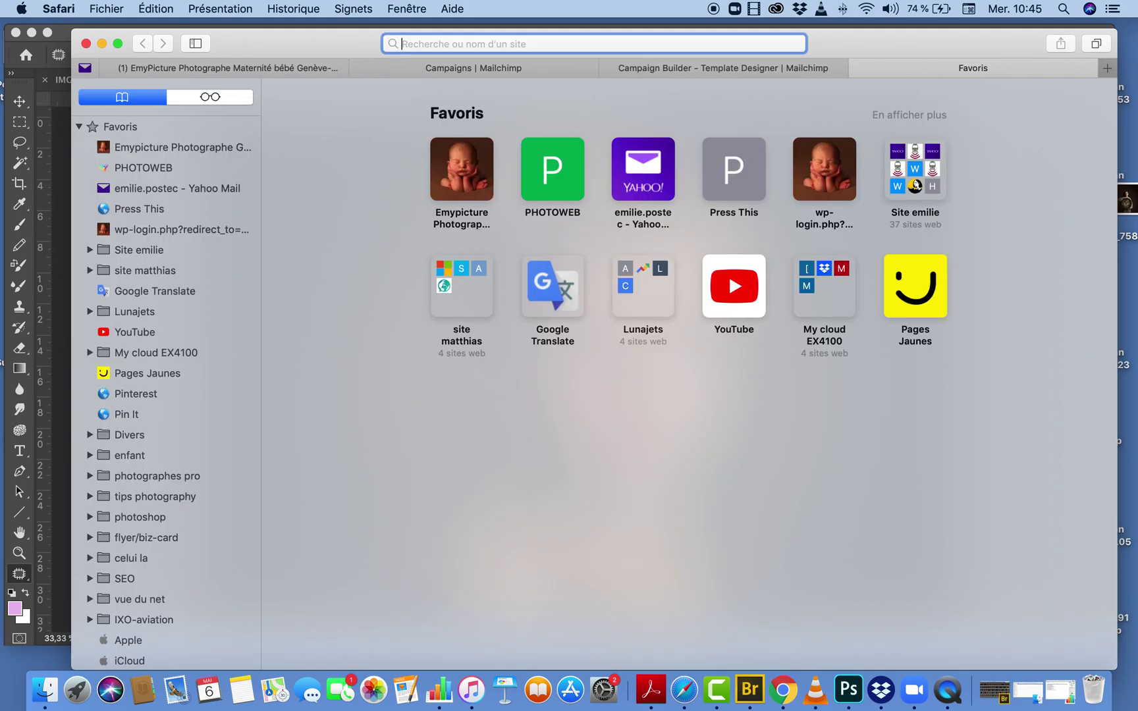
pyautogui.write('emypicture')
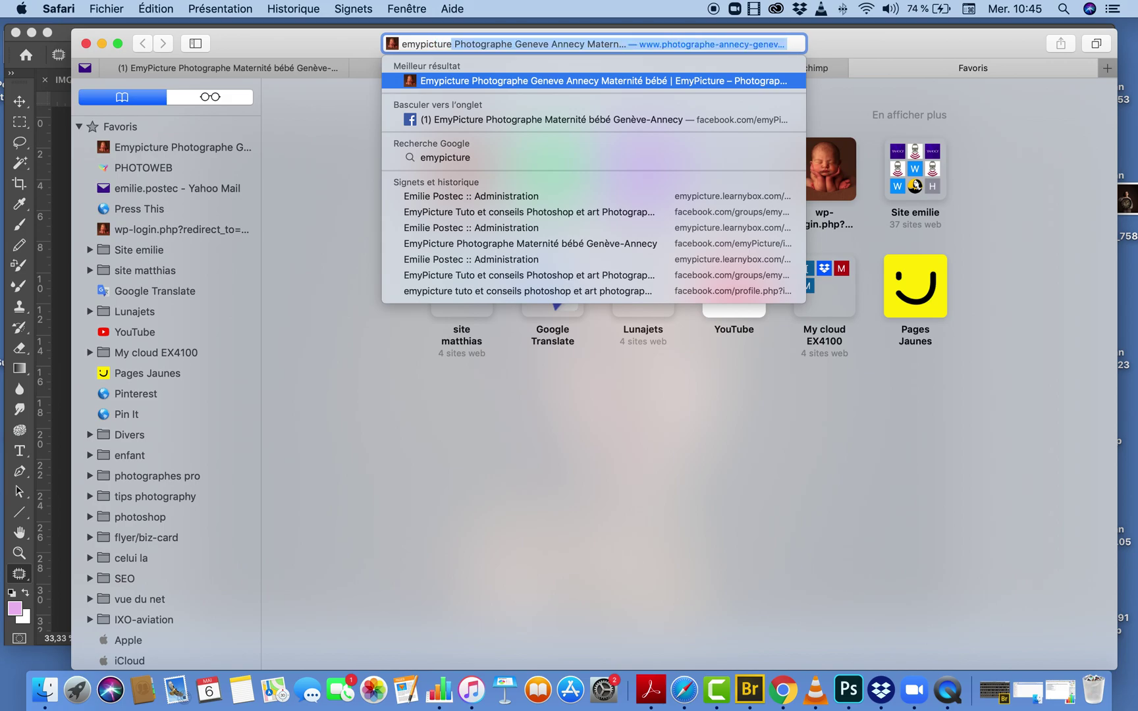
pyautogui.press('Return')
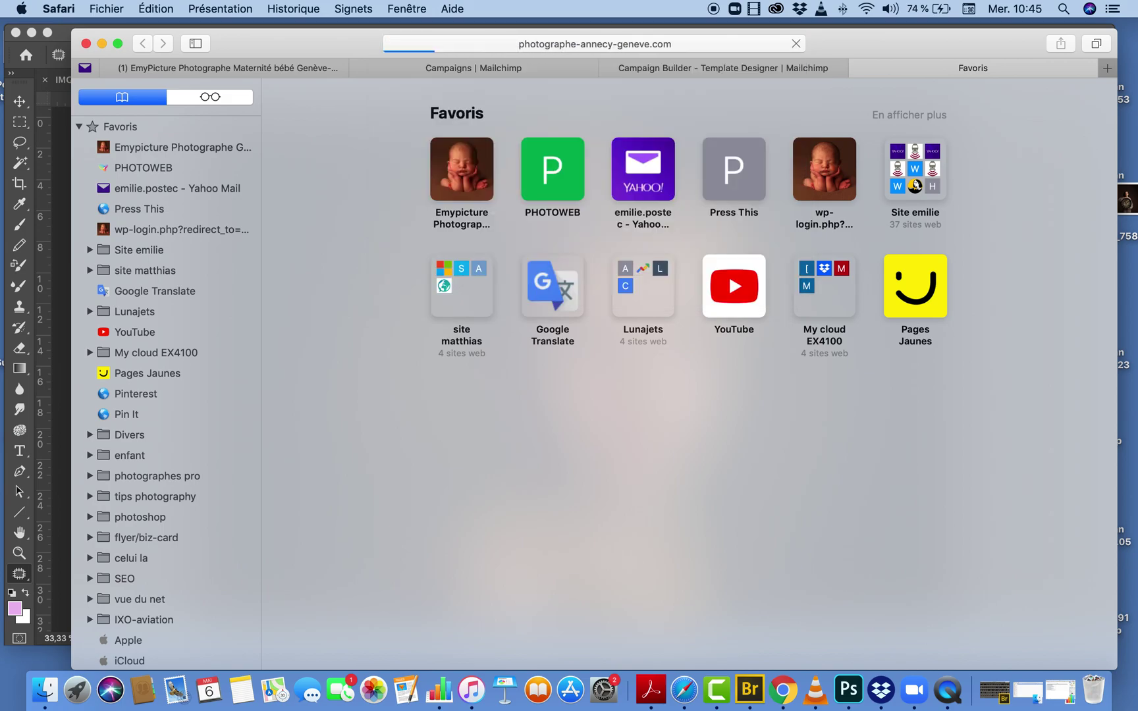
pyautogui.click(725, 51)
pyautogui.press('super+c')
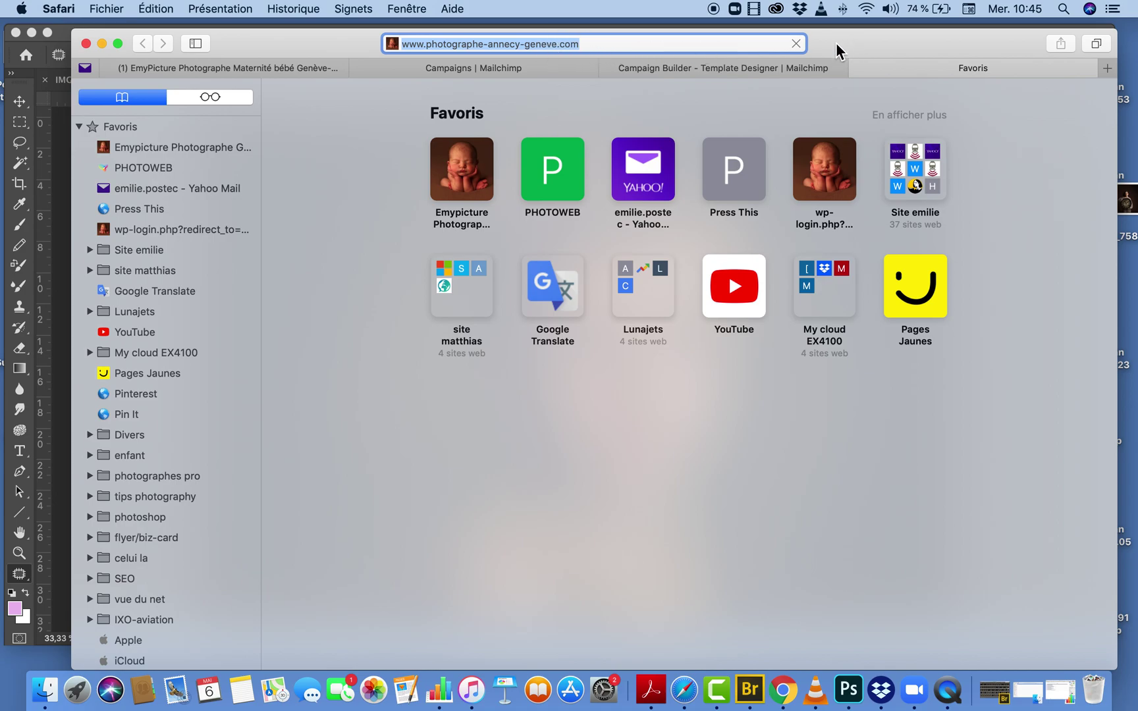
pyautogui.click(800, 69)
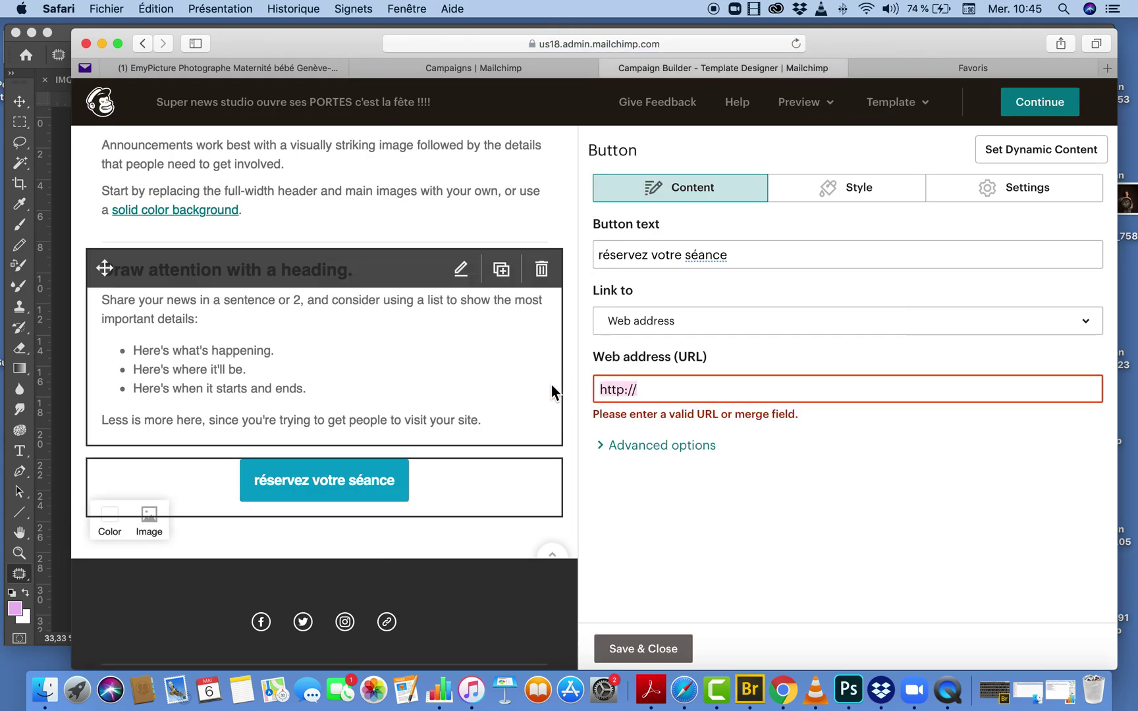
pyautogui.press('super+v')
pyautogui.click(816, 474)
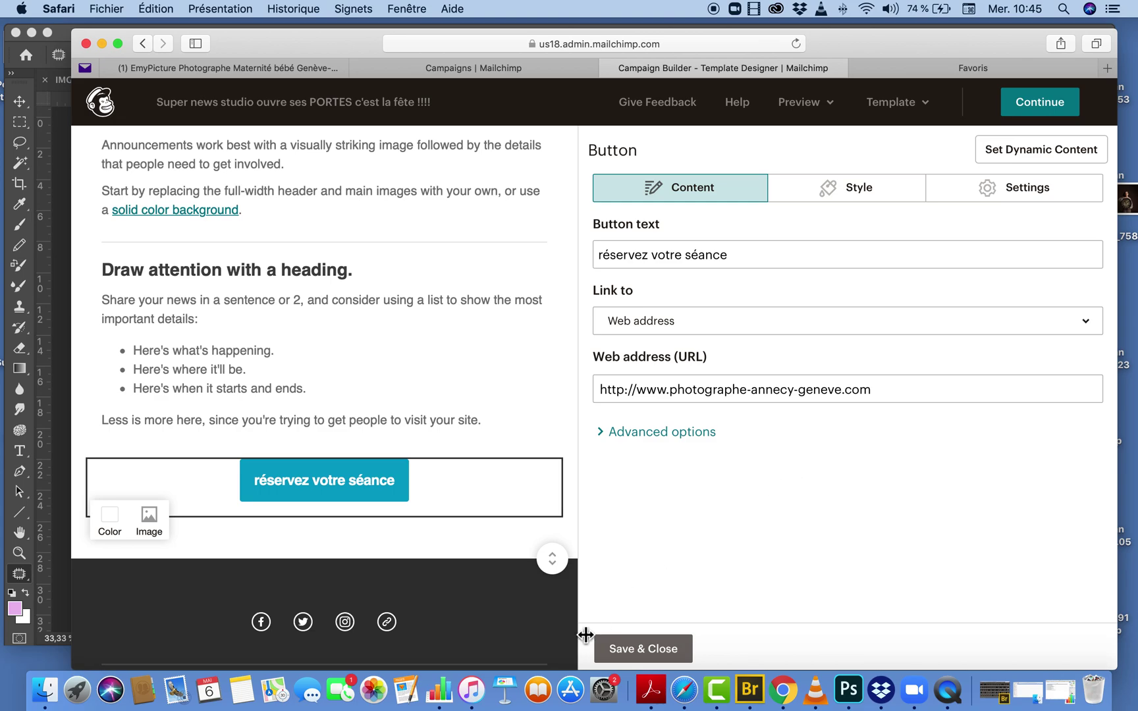
pyautogui.click(664, 649)
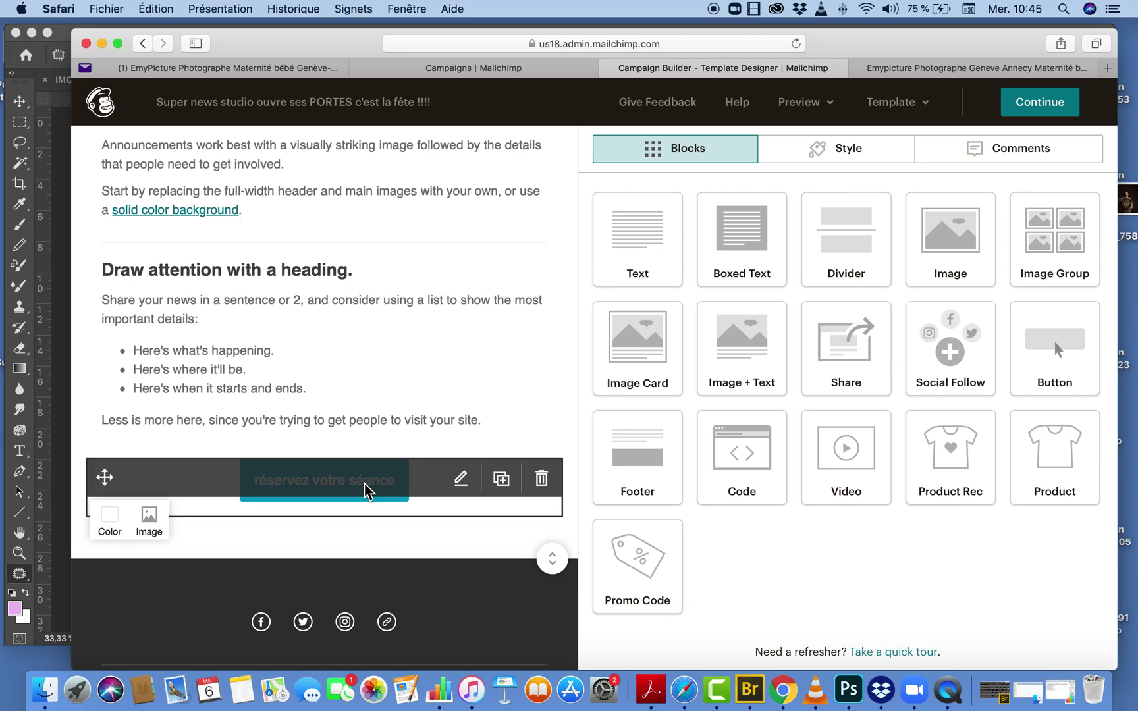
# Open the Contact page of the photographer website and copy its web address
pyautogui.click(911, 69)
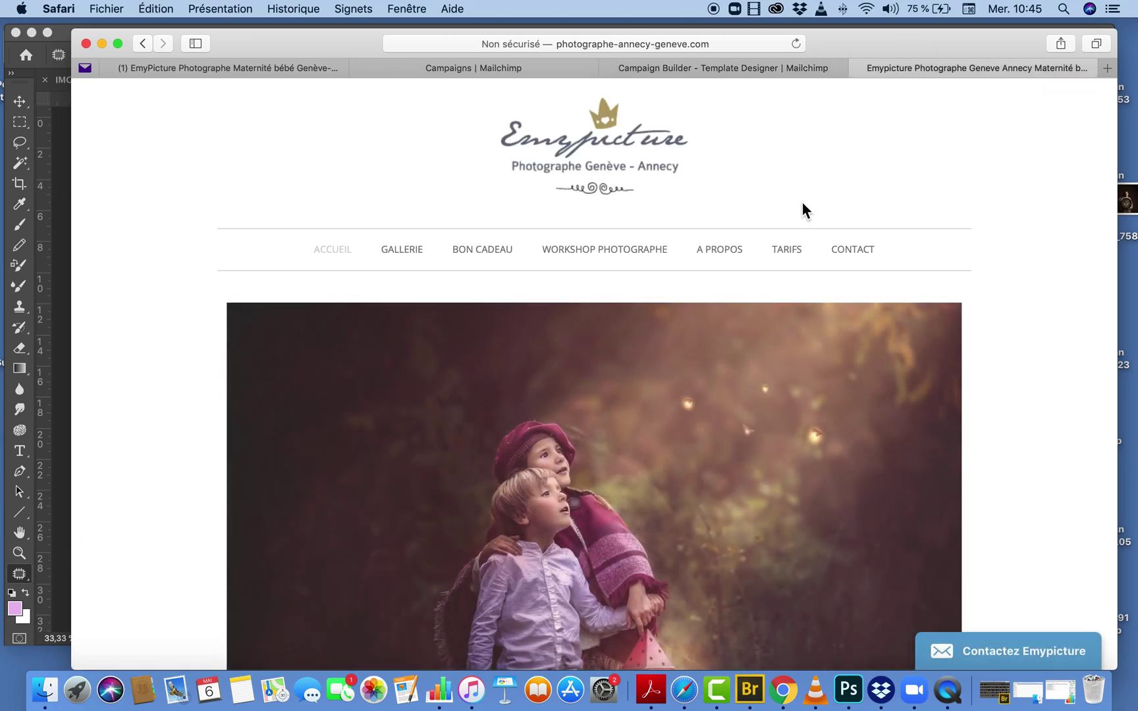
pyautogui.click(862, 254)
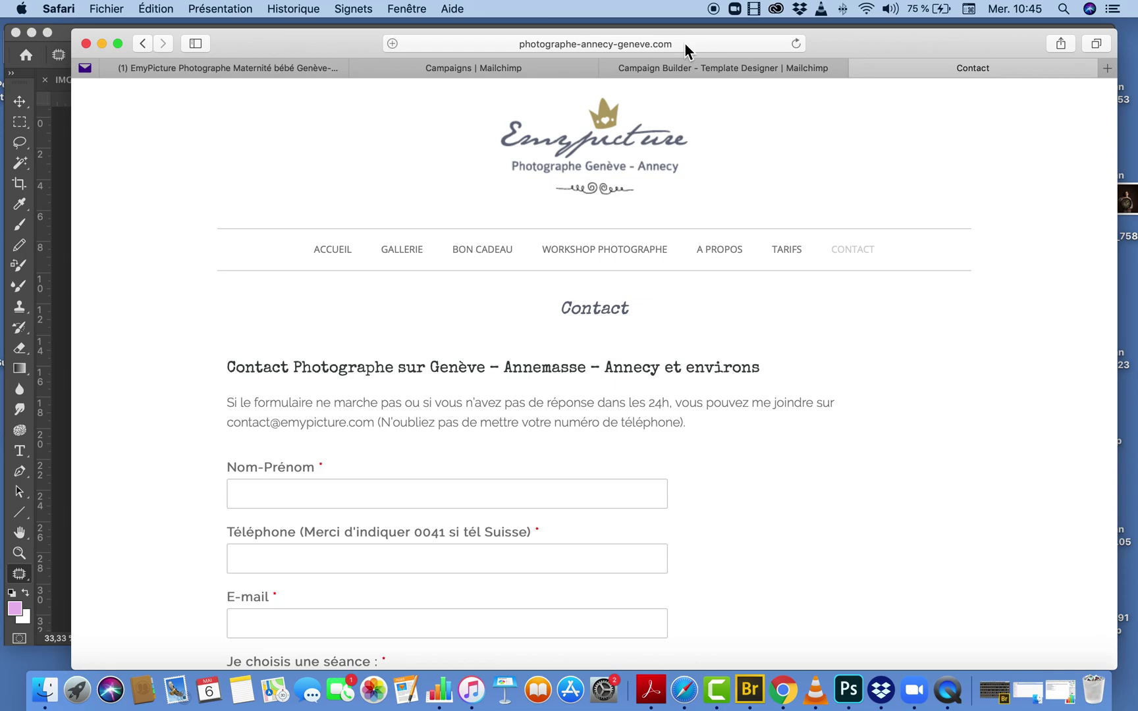
pyautogui.click(685, 42)
pyautogui.press('super+c')
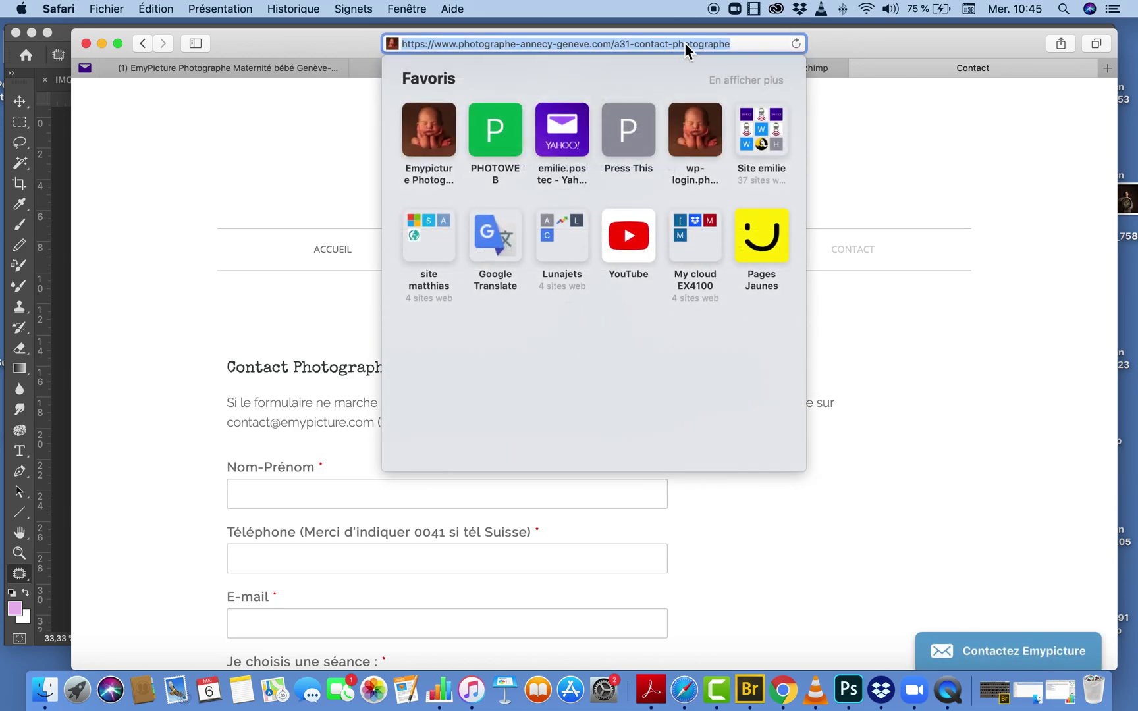
pyautogui.click(846, 48)
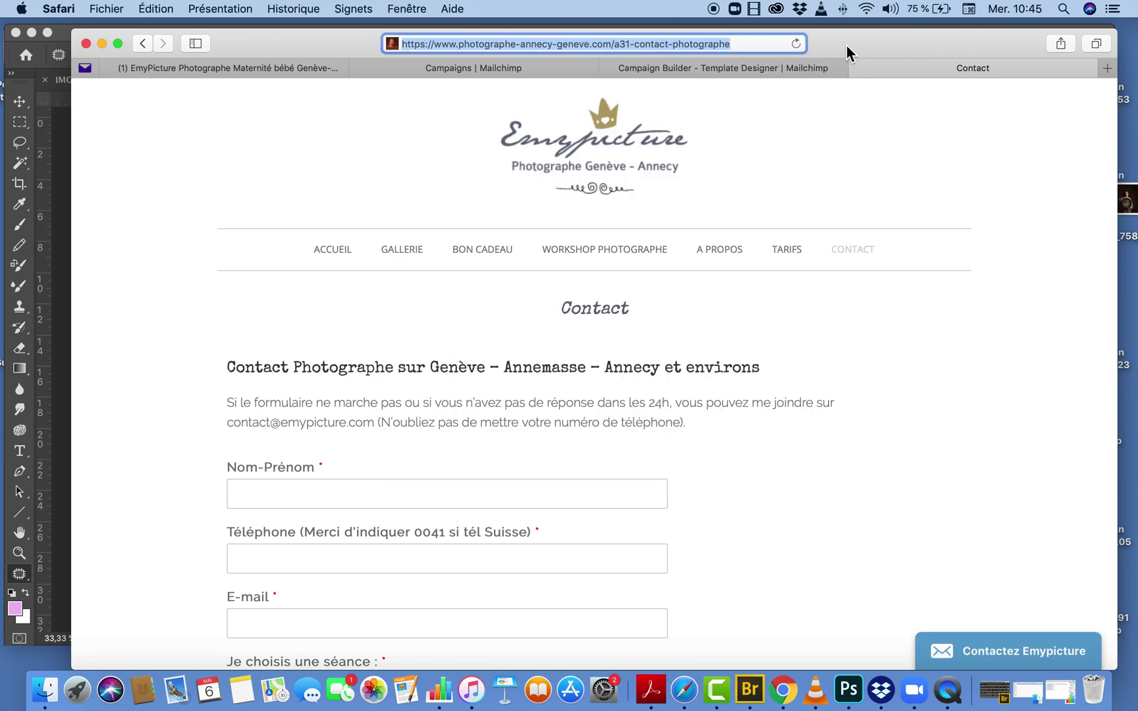
pyautogui.click(723, 67)
pyautogui.moveTo(290, 522)
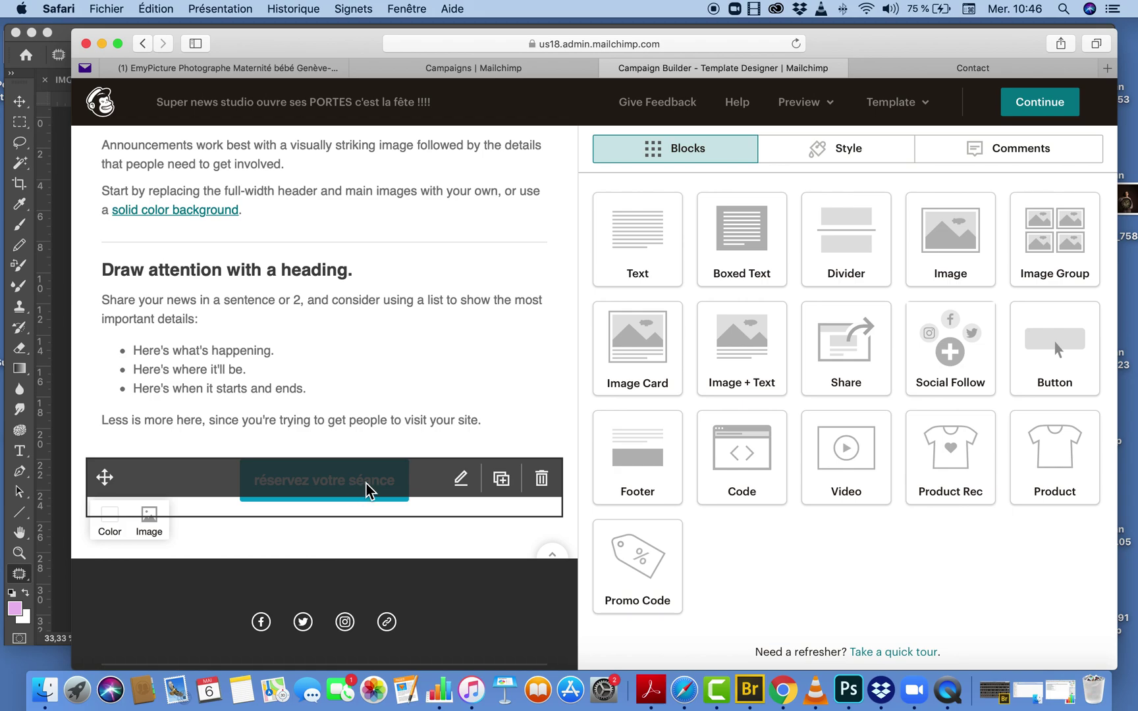
pyautogui.click(462, 480)
pyautogui.moveTo(889, 395); pyautogui.dragTo(571, 397)
pyautogui.press('super+v')
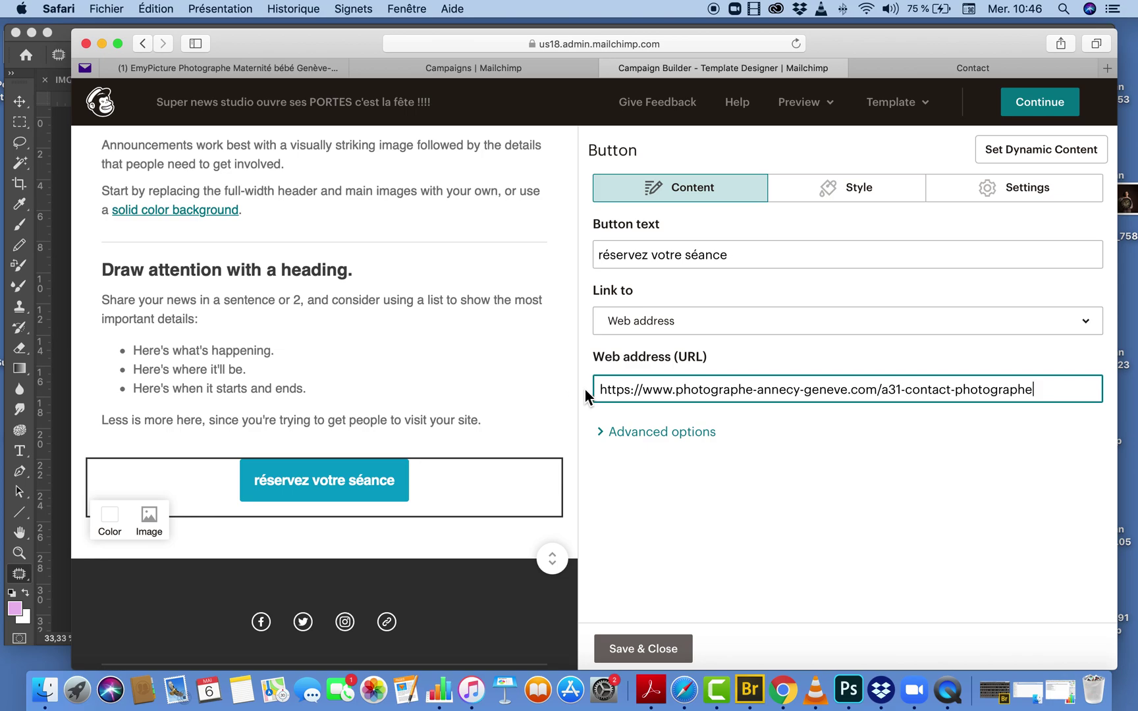
pyautogui.click(1055, 110)
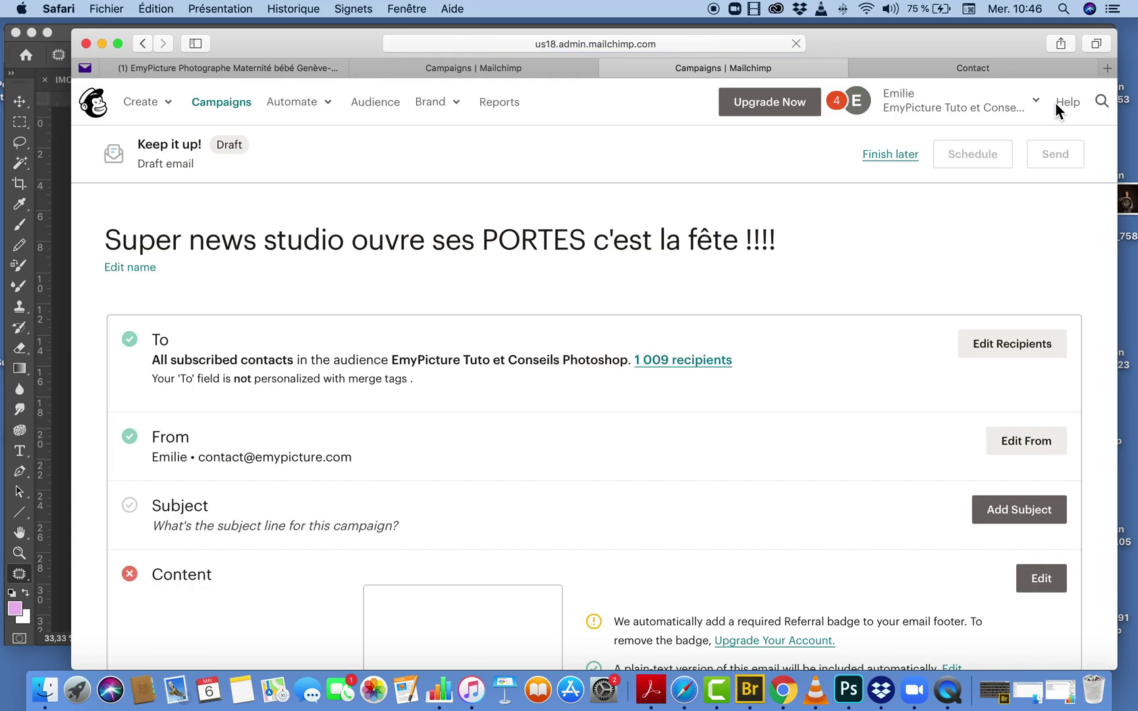
# Review the campaign overview: recipients, sender, subject, remaining placeholder content, social post options, and settings and tracking
pyautogui.scroll(-5, 614, 511)
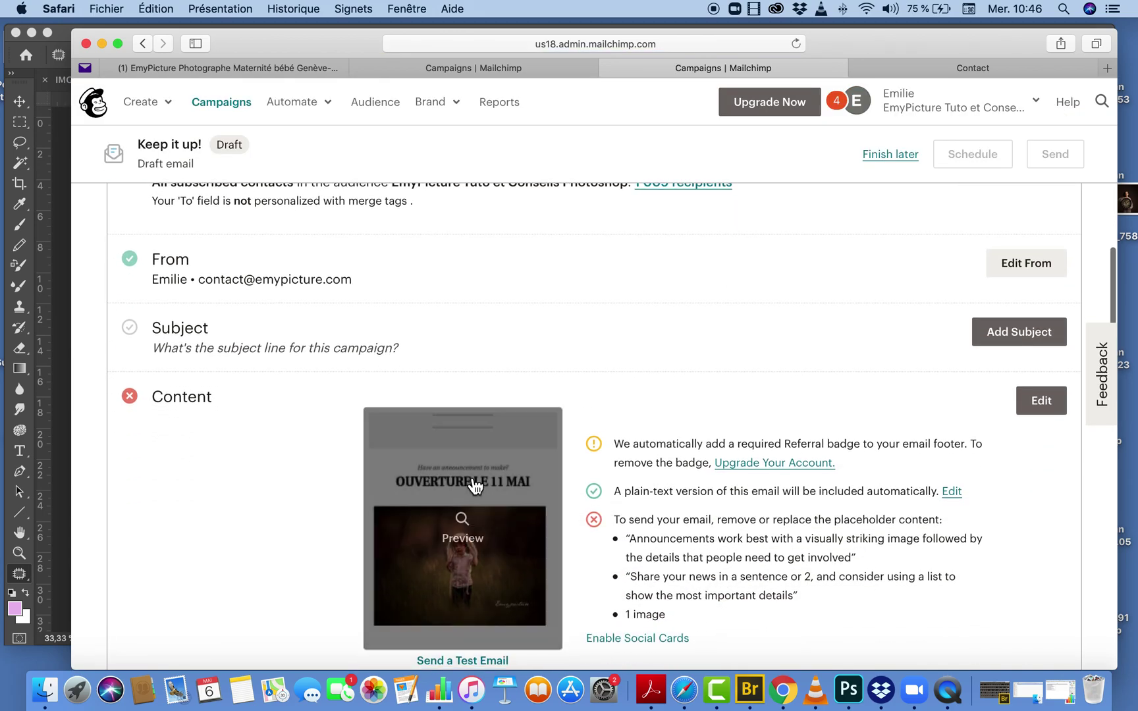
pyautogui.scroll(-6, 601, 581)
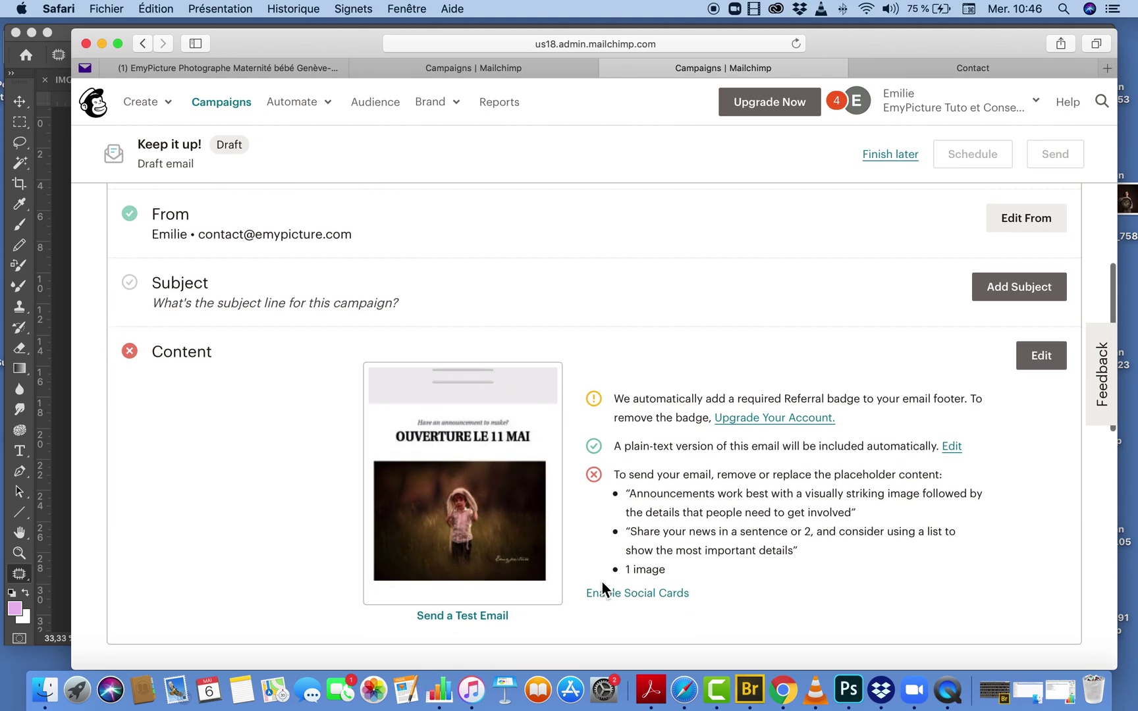
pyautogui.scroll(10, 601, 581)
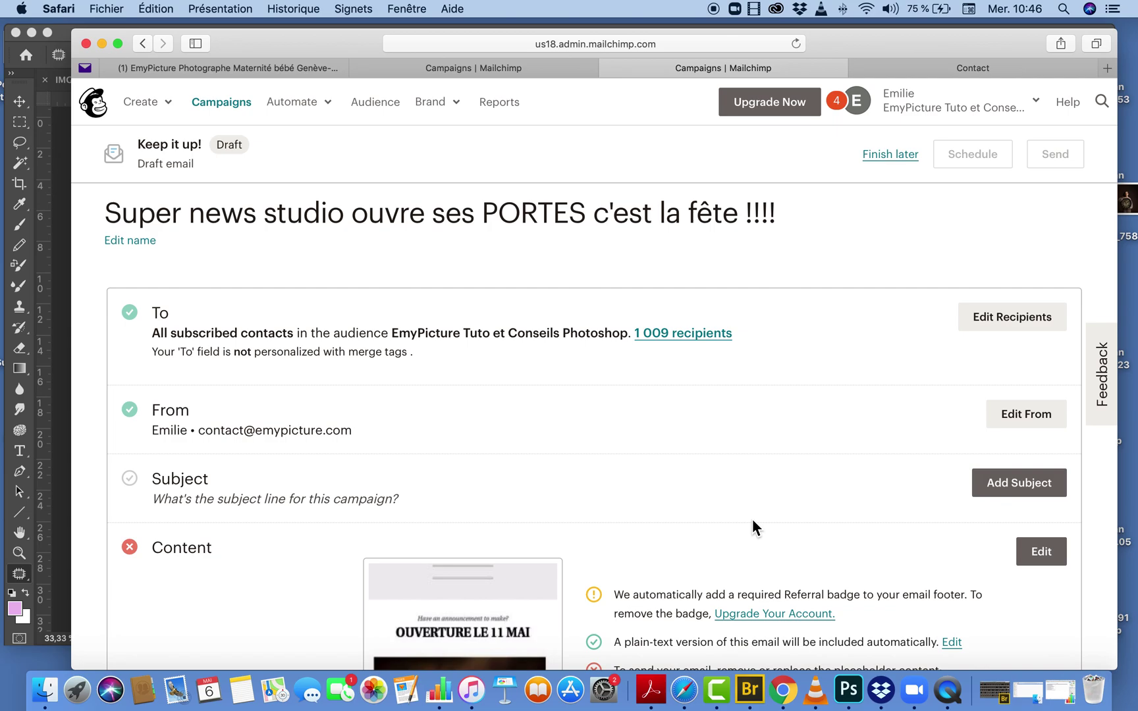
pyautogui.scroll(-9, 753, 520)
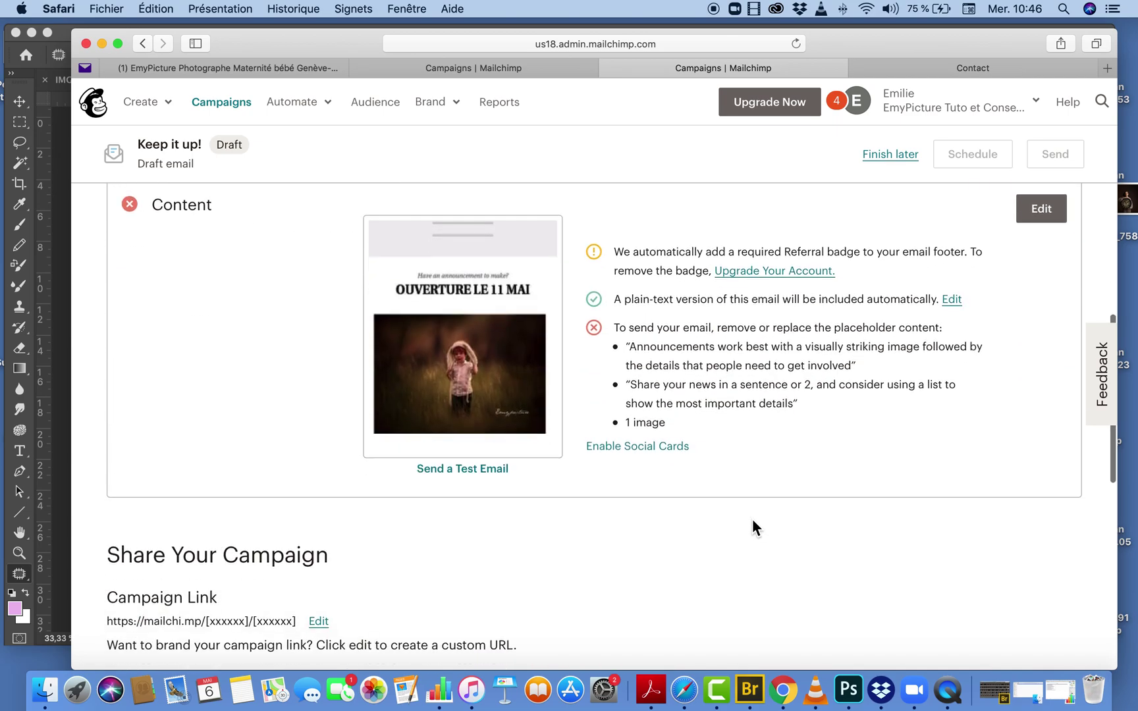
pyautogui.scroll(-6, 753, 521)
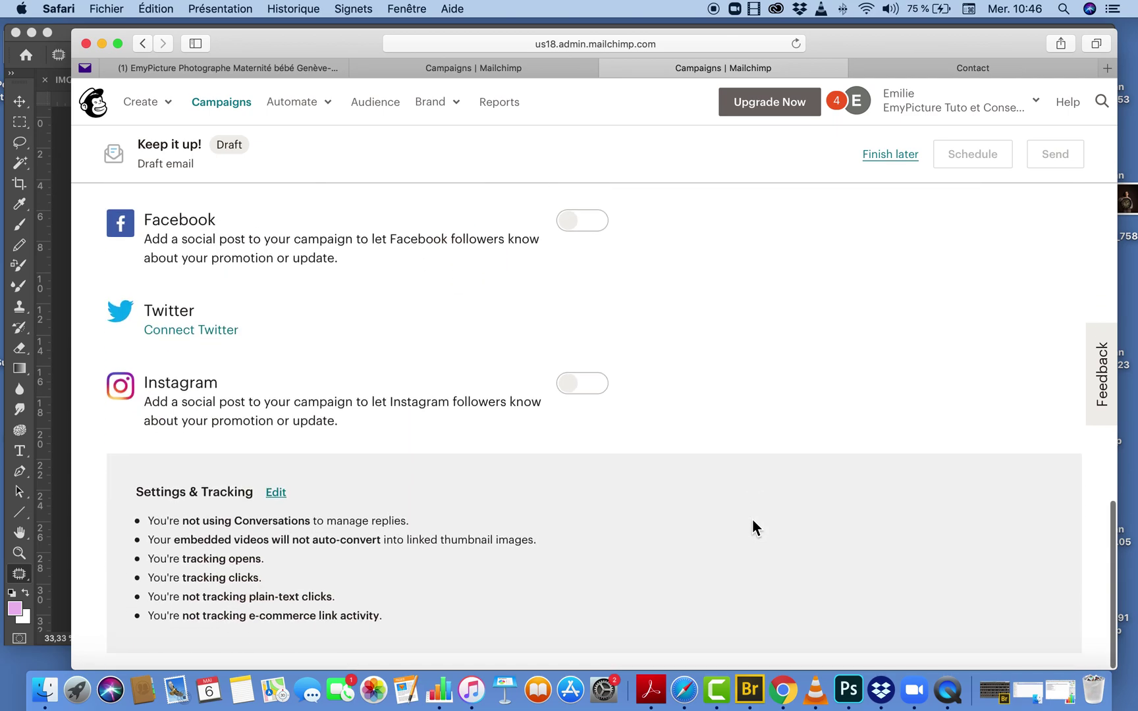
pyautogui.scroll(15, 752, 520)
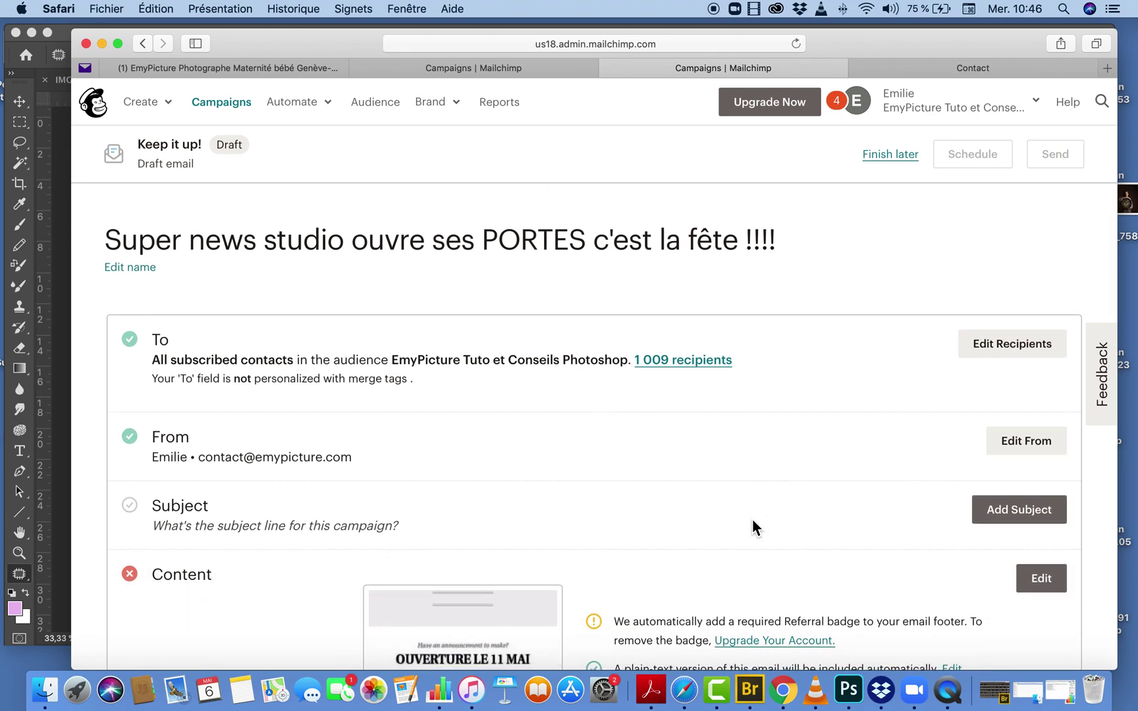
pyautogui.scroll(-5, 752, 520)
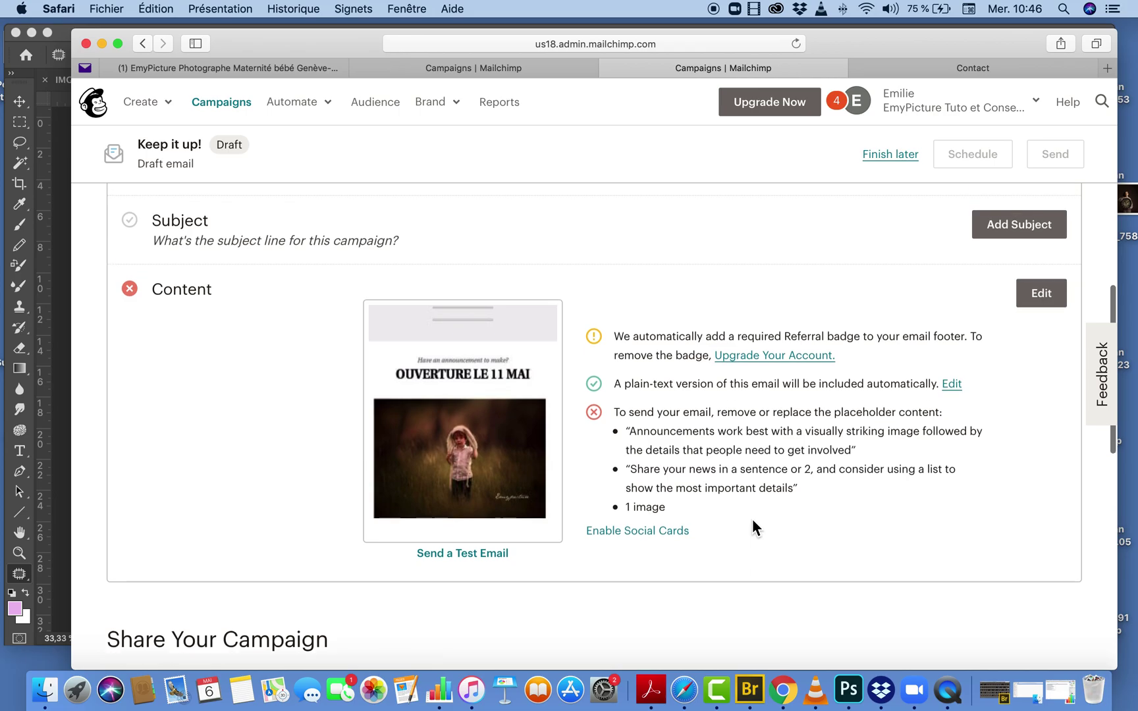
pyautogui.scroll(1, 752, 525)
pyautogui.scroll(-10, 753, 524)
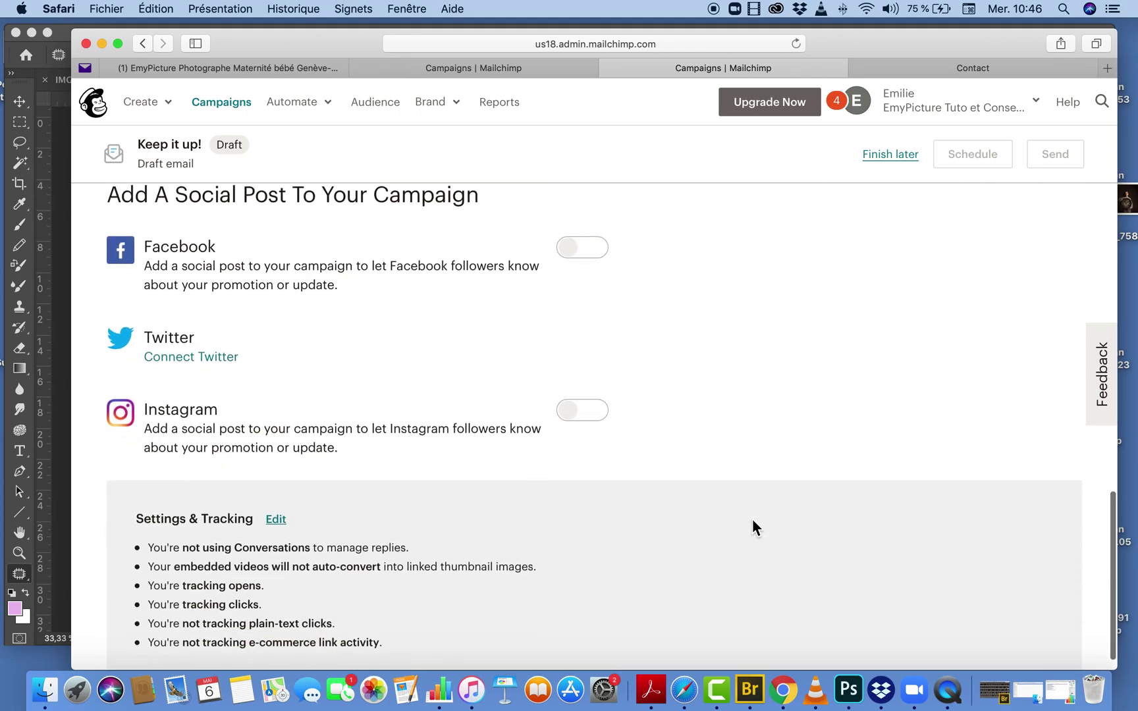
pyautogui.scroll(10, 752, 525)
pyautogui.scroll(5, 752, 519)
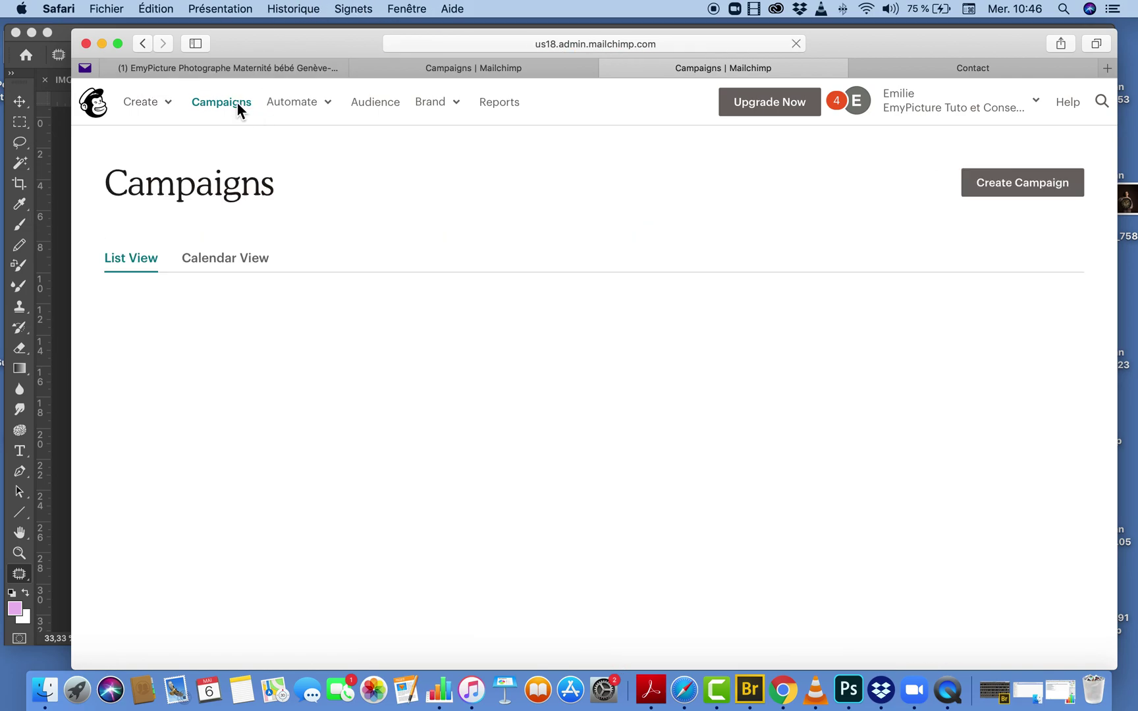
# Reopen the draft "Super news studio ouvre ses PORTES c'est la fête !!!!" from the campaigns list and recheck its content and sharing sections
pyautogui.scroll(-3, 825, 427)
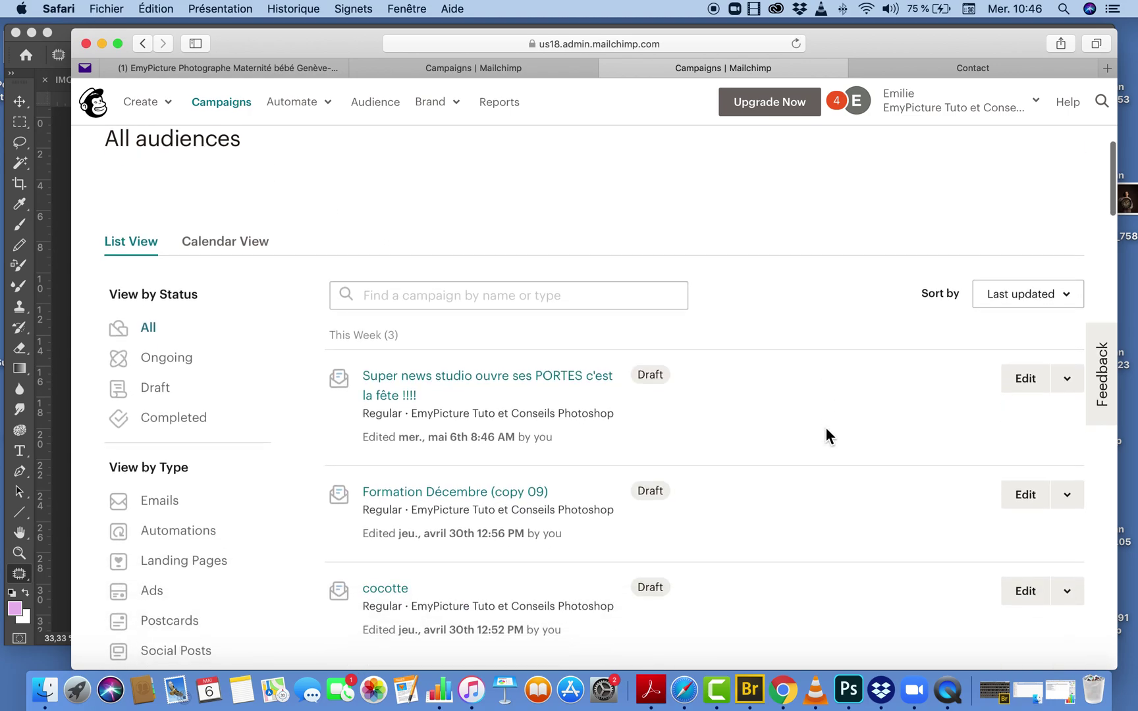
pyautogui.click(1026, 384)
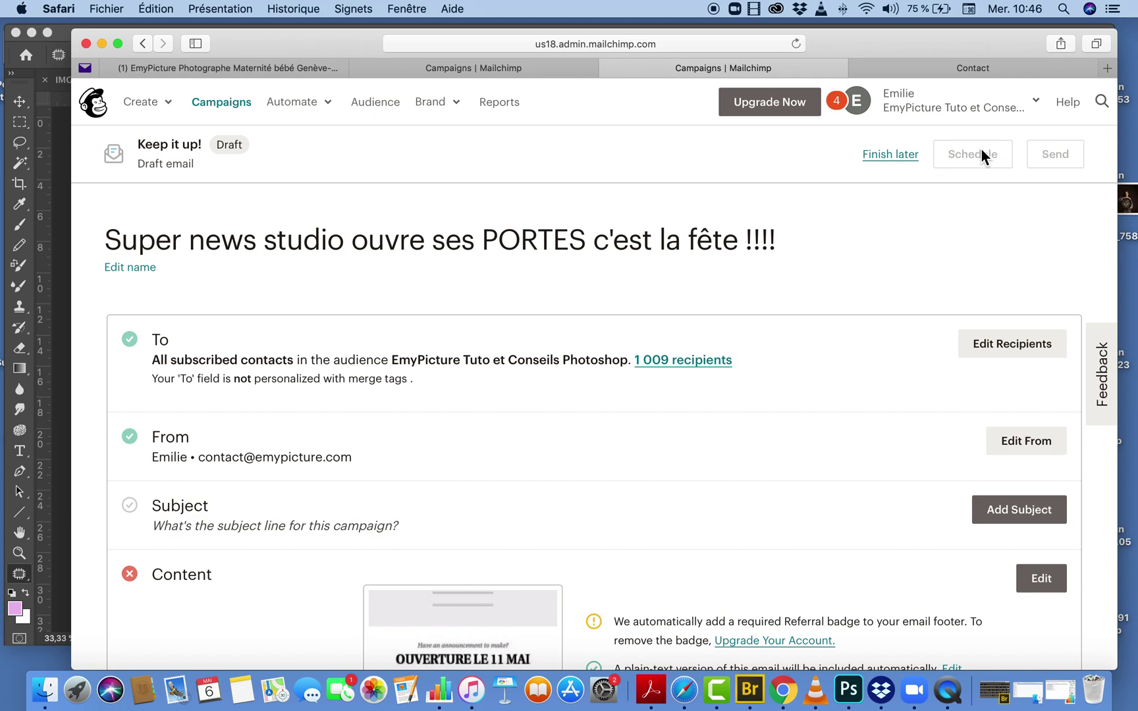
pyautogui.scroll(-15, 752, 484)
pyautogui.scroll(1, 751, 492)
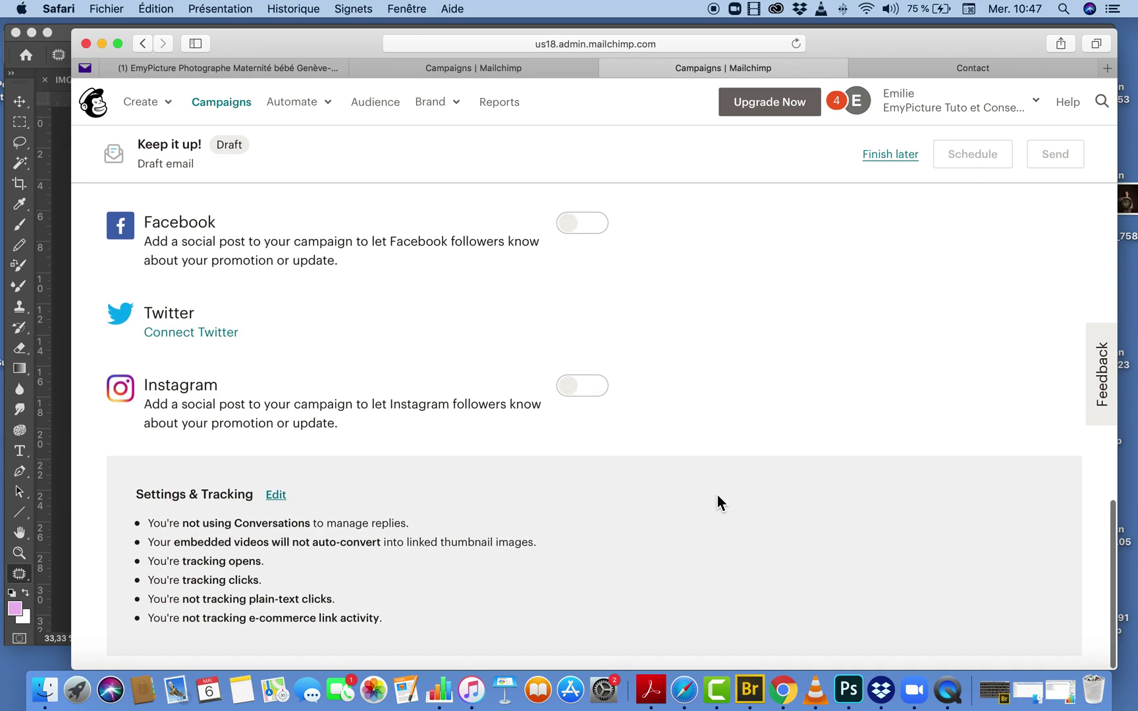
pyautogui.scroll(5, 718, 500)
pyautogui.scroll(5, 717, 500)
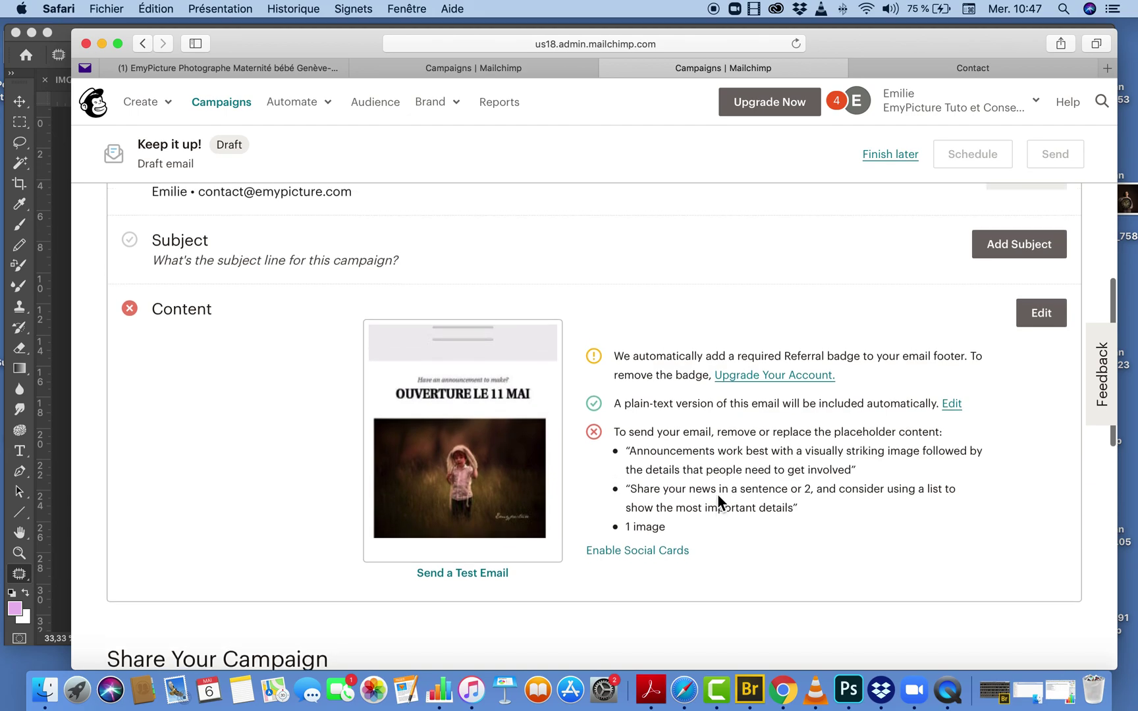
pyautogui.moveTo(482, 397)
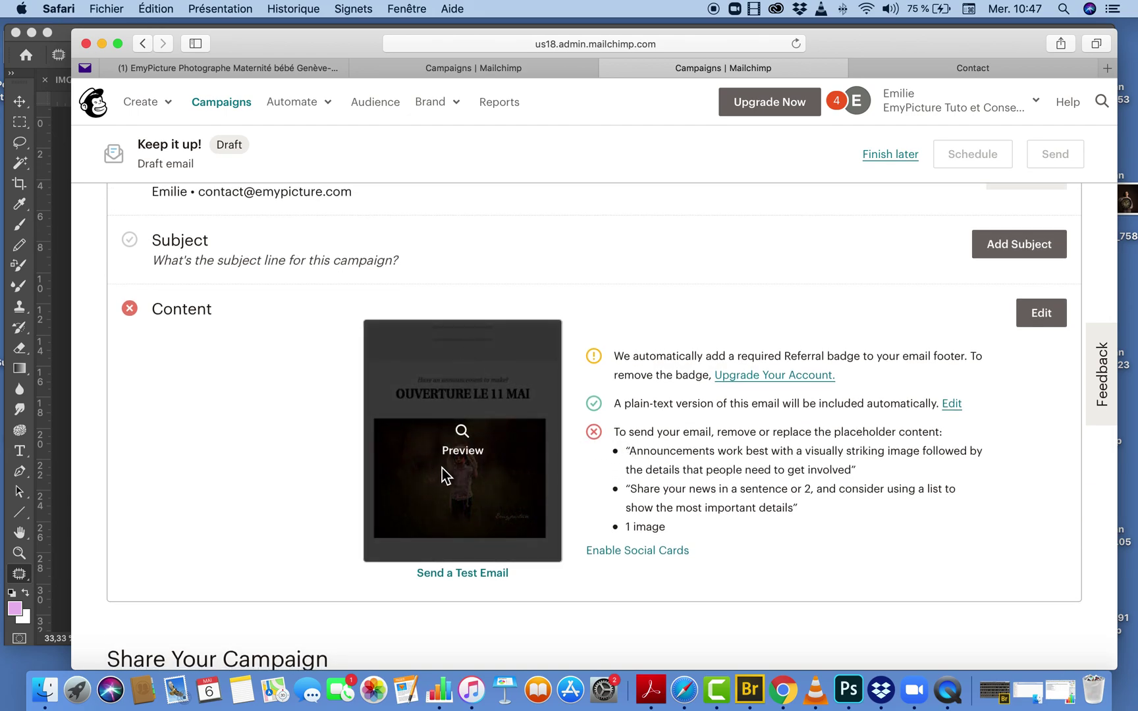
pyautogui.scroll(5, 755, 522)
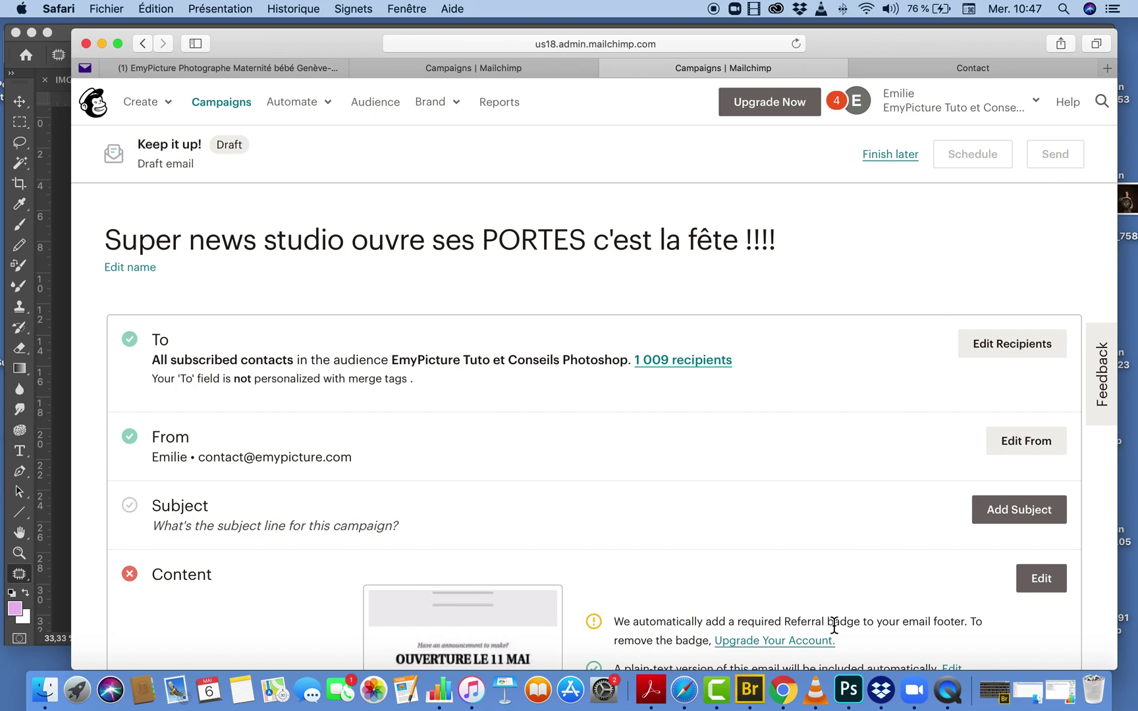
# Quit QuickTime Player and name the screen recording "Mail chimp" for saving in Documents
pyautogui.rightClick(948, 688)
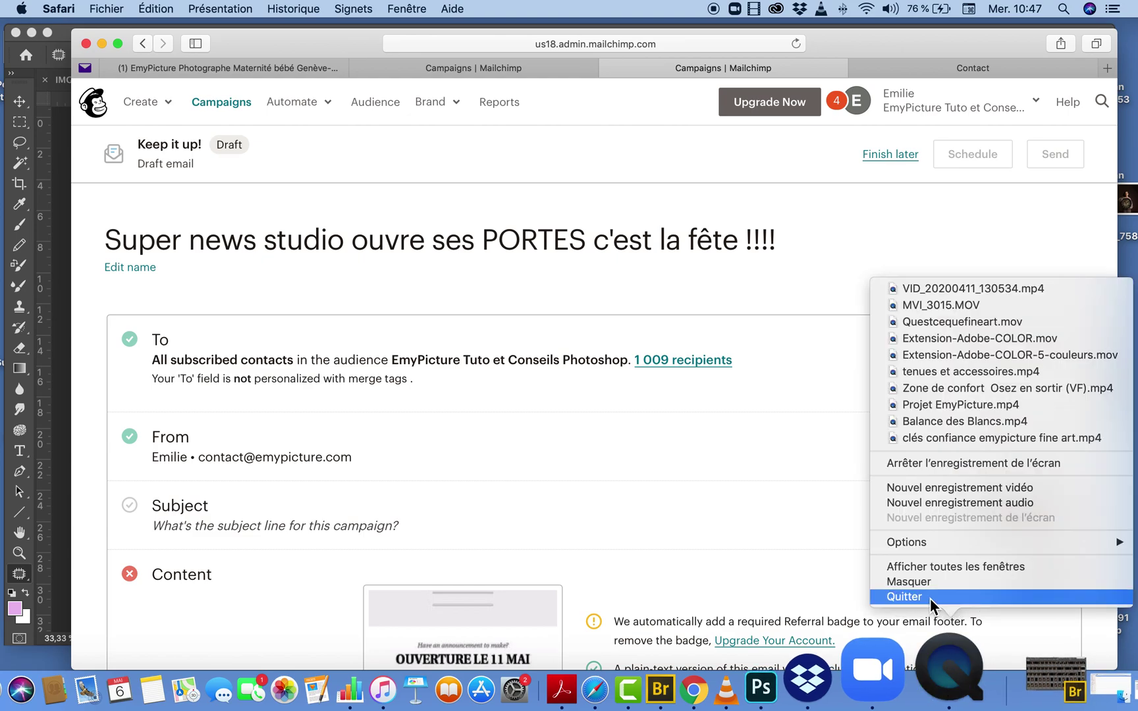
pyautogui.click(929, 598)
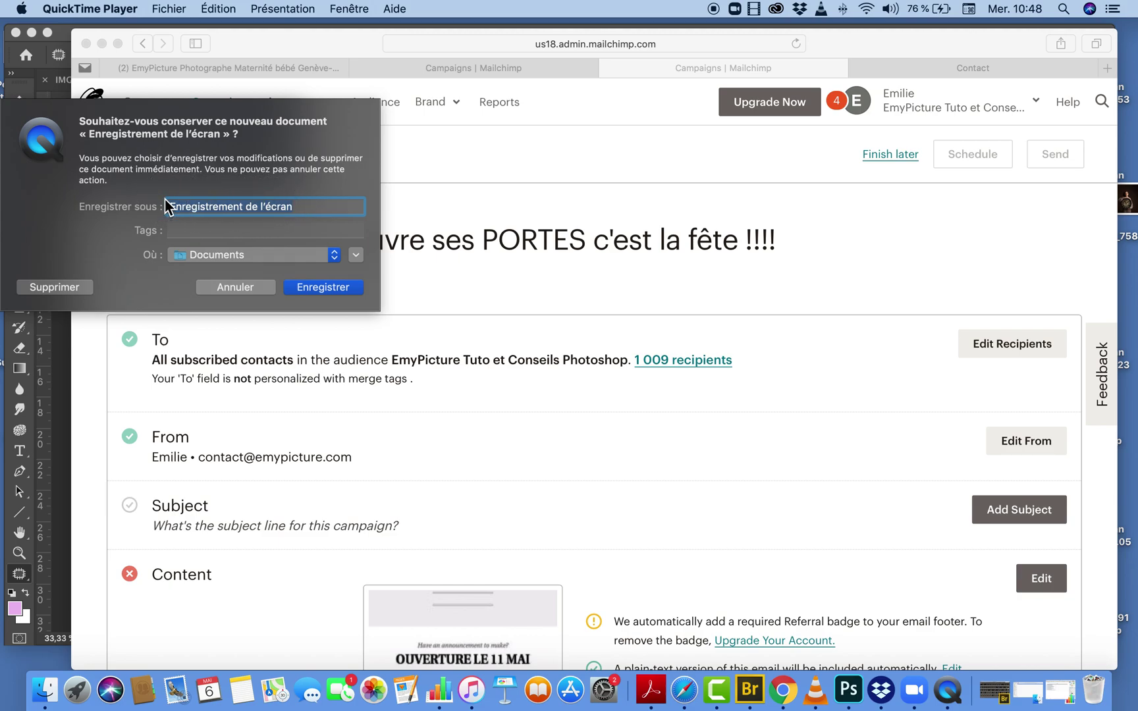
pyautogui.write('Mail chimp')
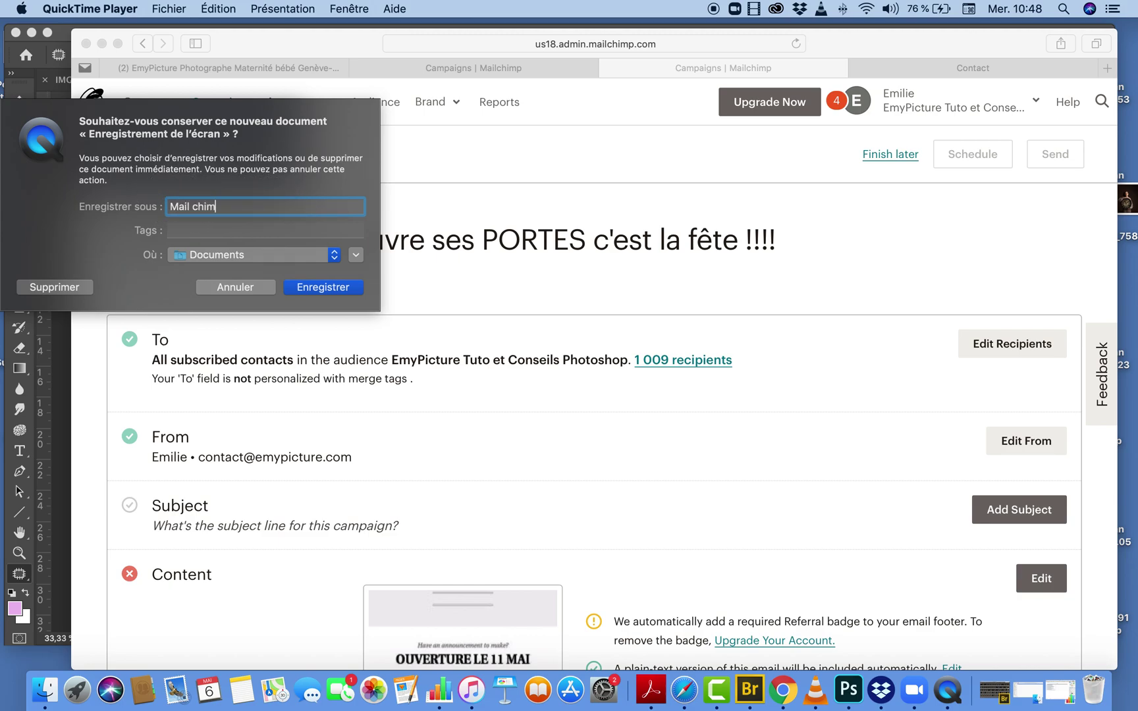